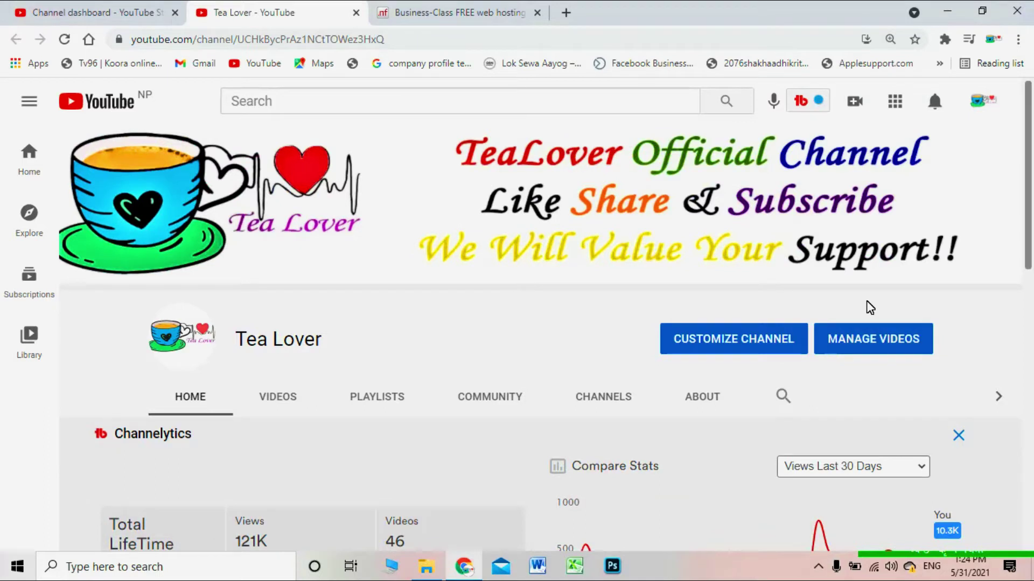
Browse the Tea Lover channel's uploaded videos, then switch to the biz.nf hosting tab.
scroll(716, 342, down, 10)
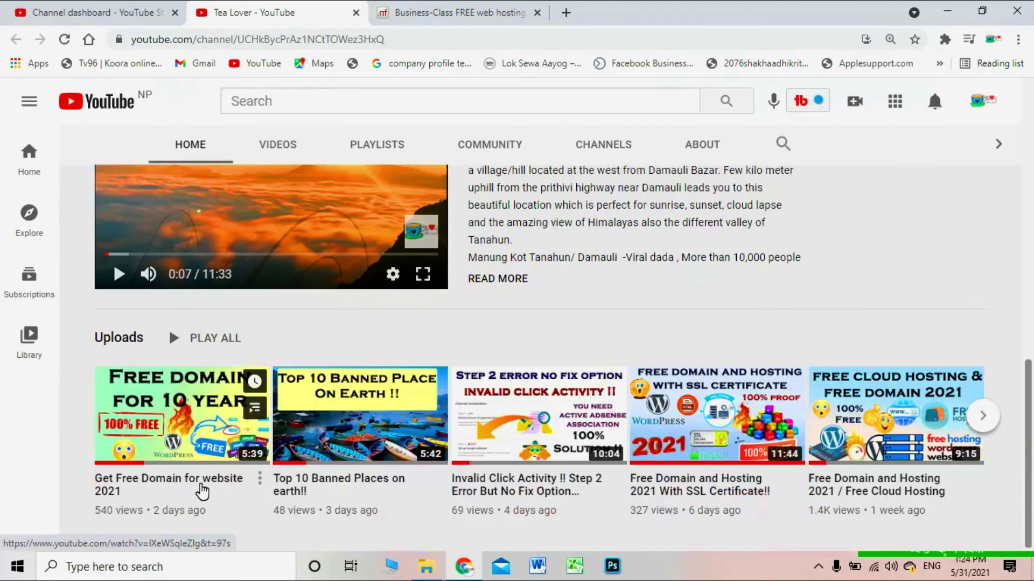
mouse_move(190, 437)
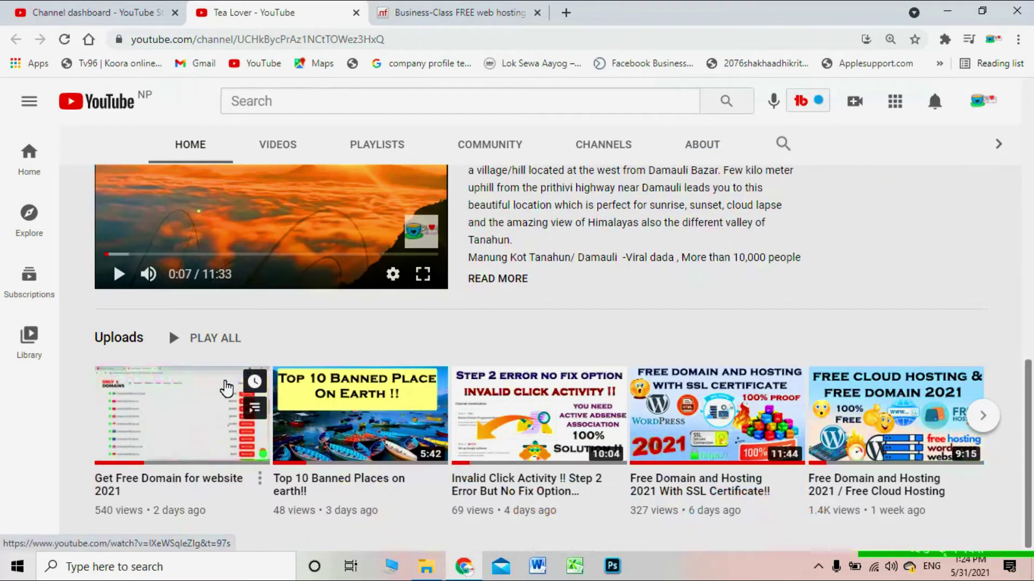
click(277, 144)
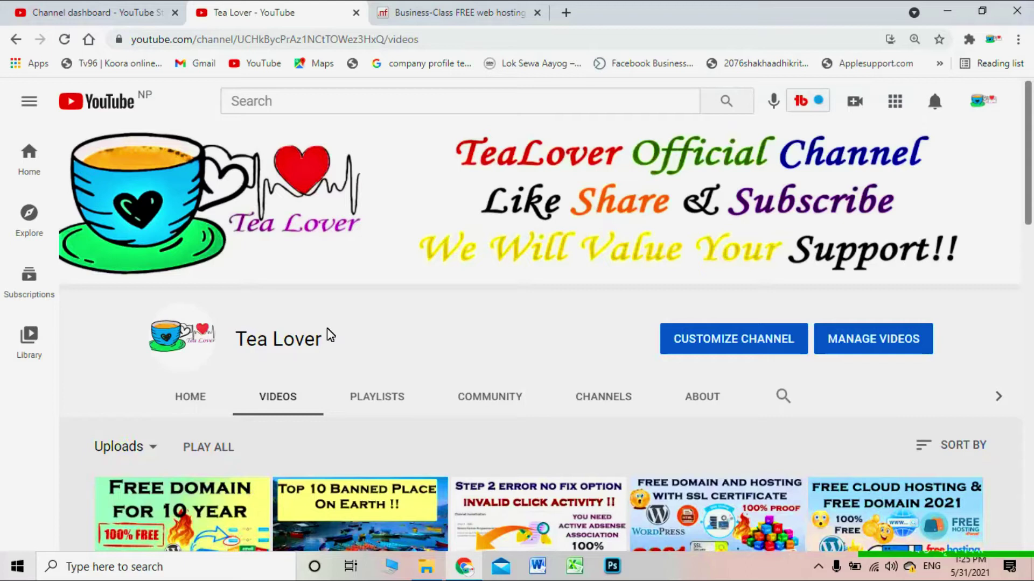
scroll(485, 377, down, 3)
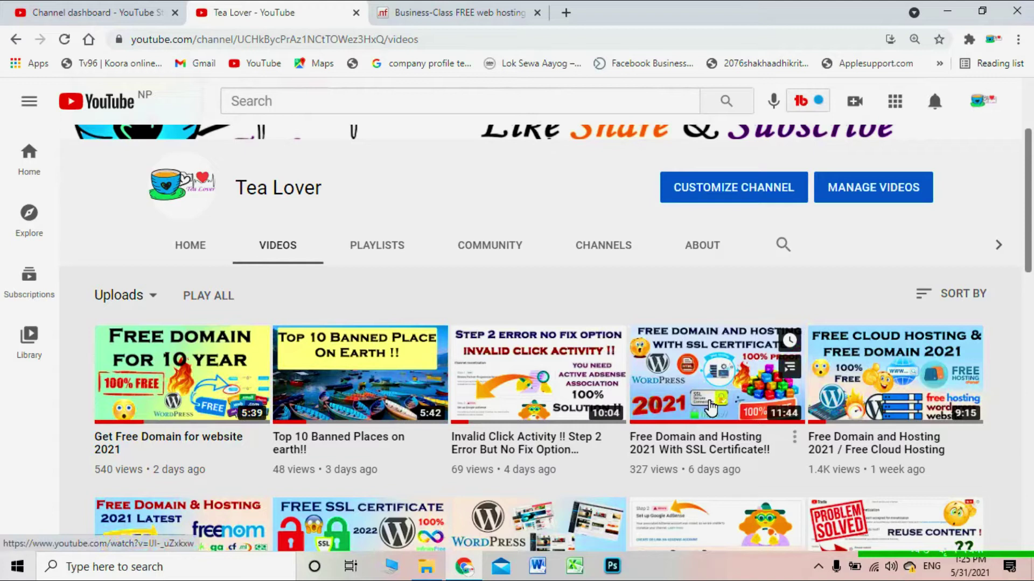
key(ctrl+Tab)
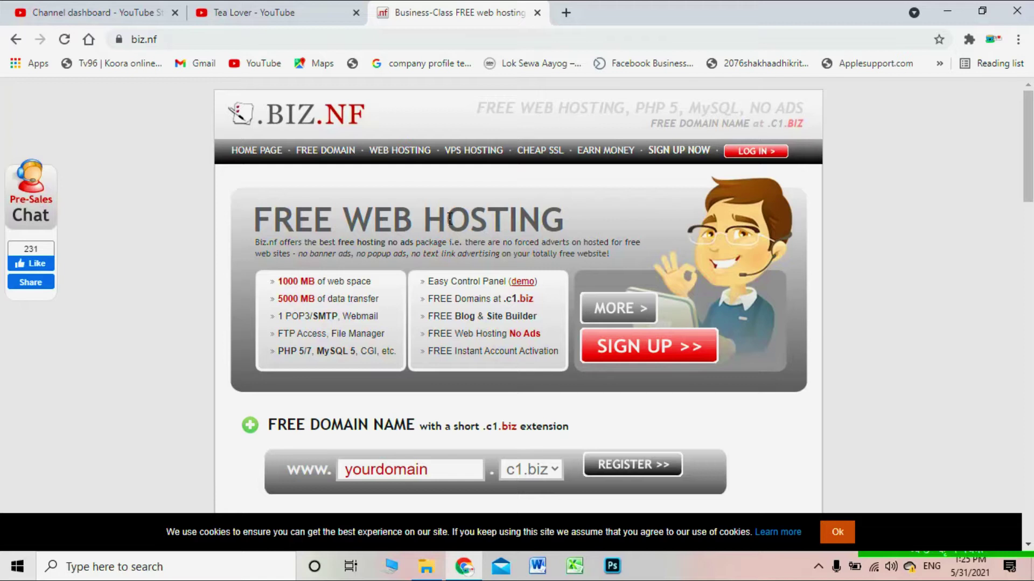
click(674, 348)
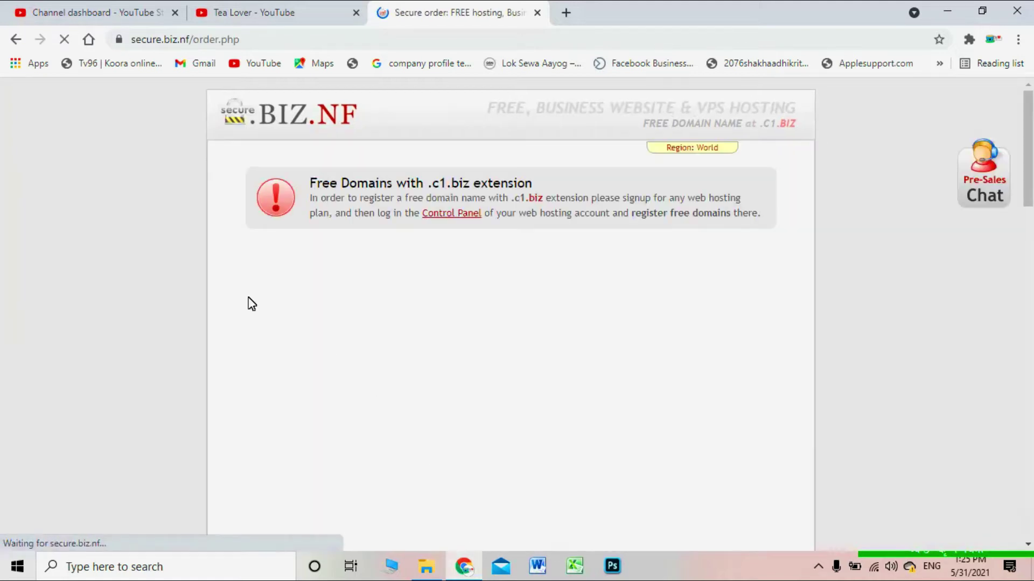
drag(261, 169, 768, 325)
click(705, 305)
scroll(702, 312, down, 10)
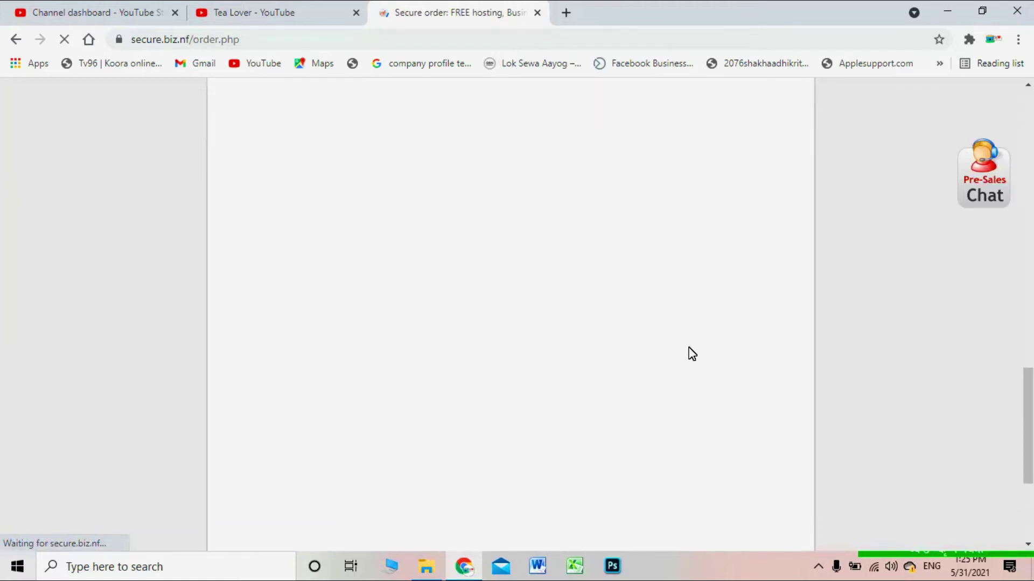
scroll(692, 350, up, 6)
scroll(691, 353, up, 2)
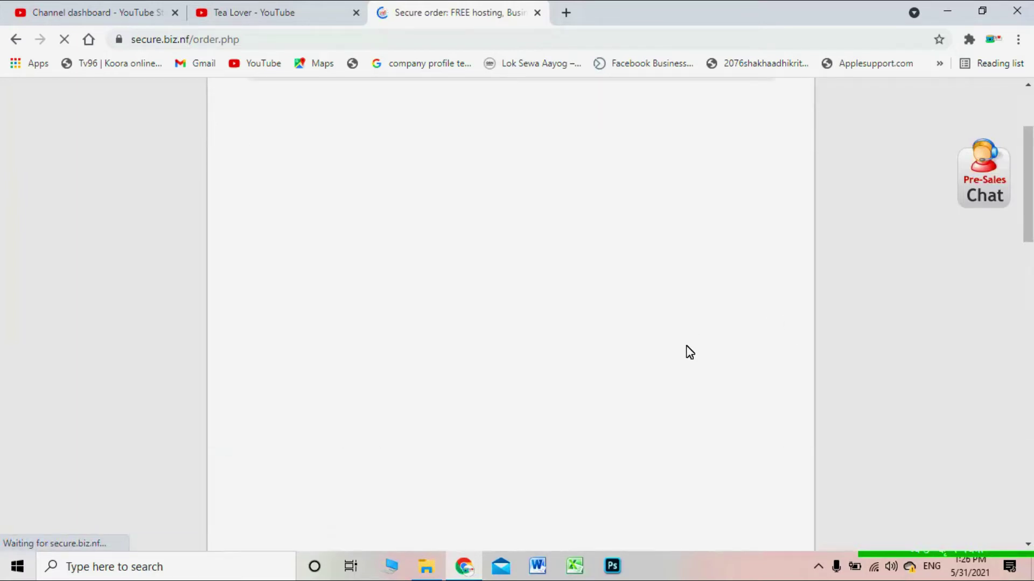
scroll(689, 353, up, 3)
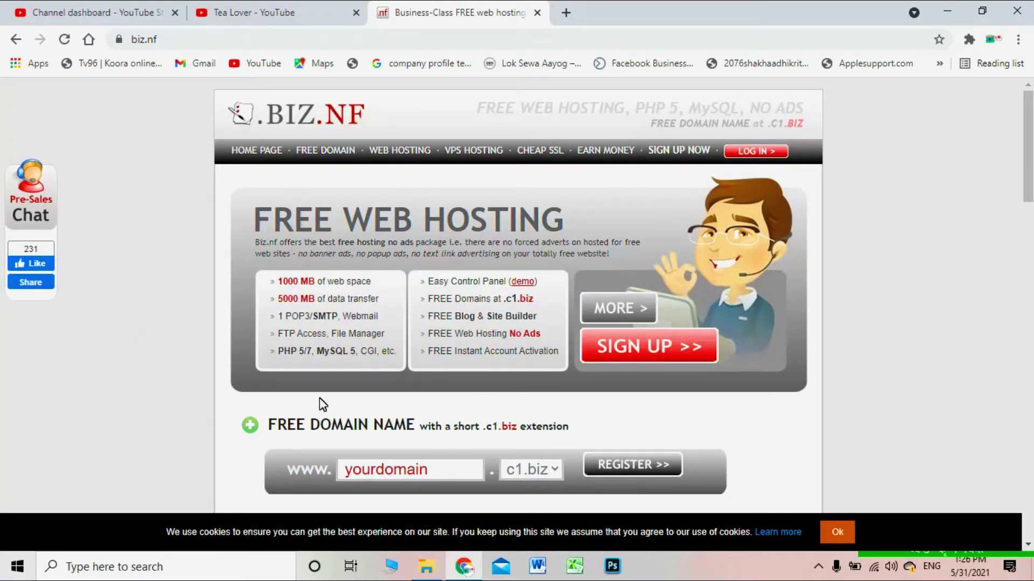
drag(271, 423, 493, 468)
click(398, 323)
scroll(409, 301, down, 3)
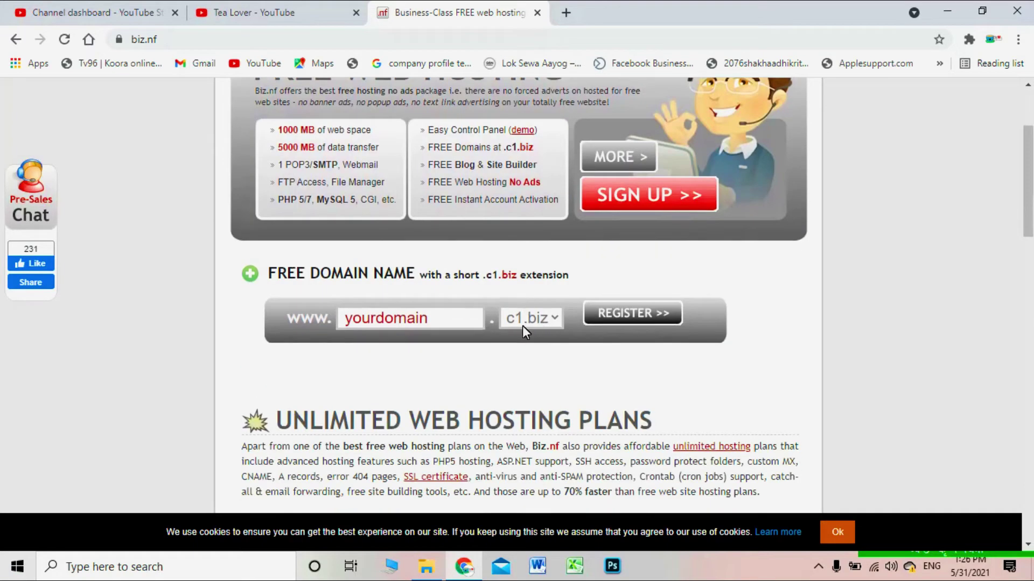
scroll(542, 348, down, 3)
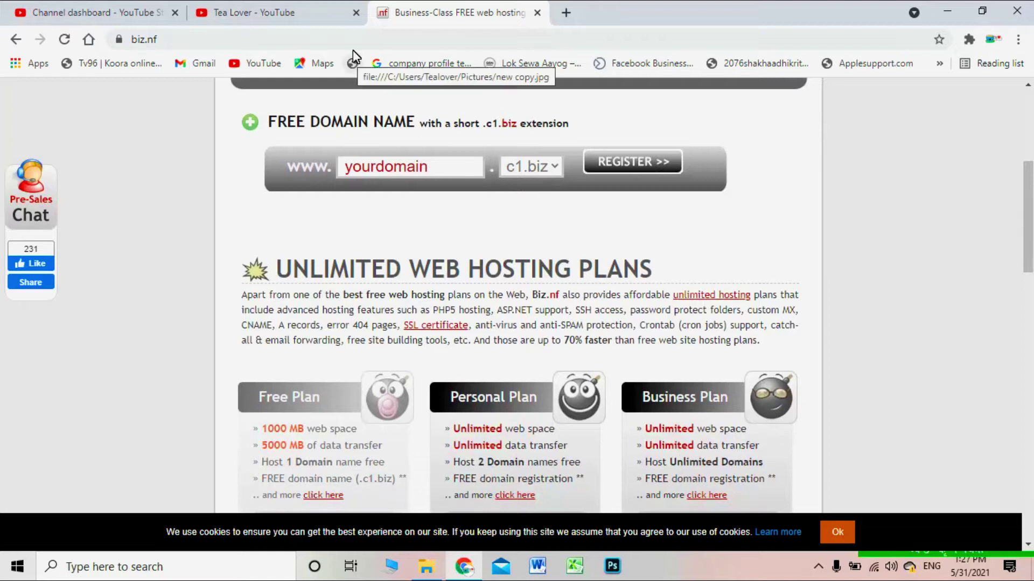
right_click(108, 453)
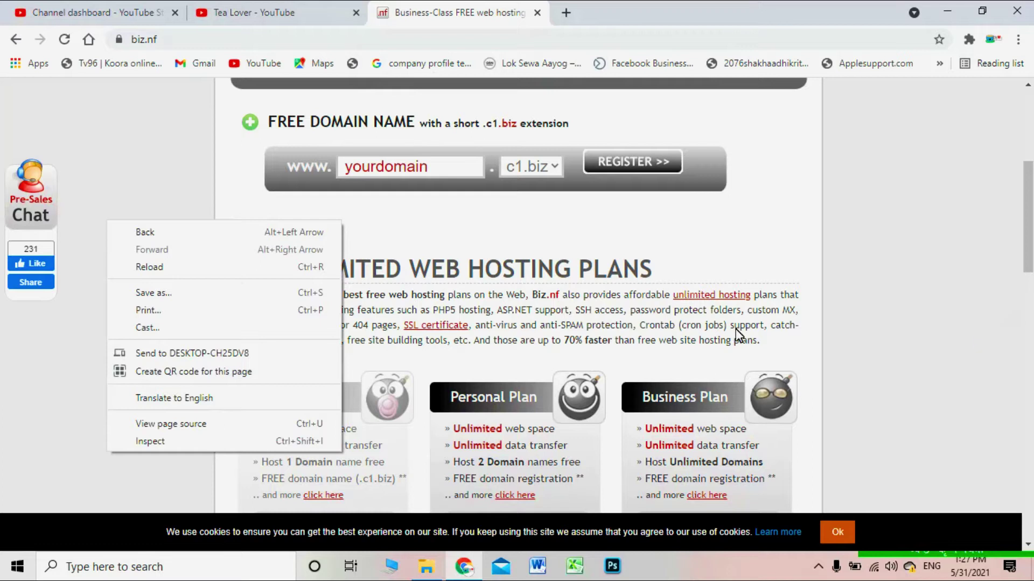
click(770, 310)
scroll(445, 298, down, 3)
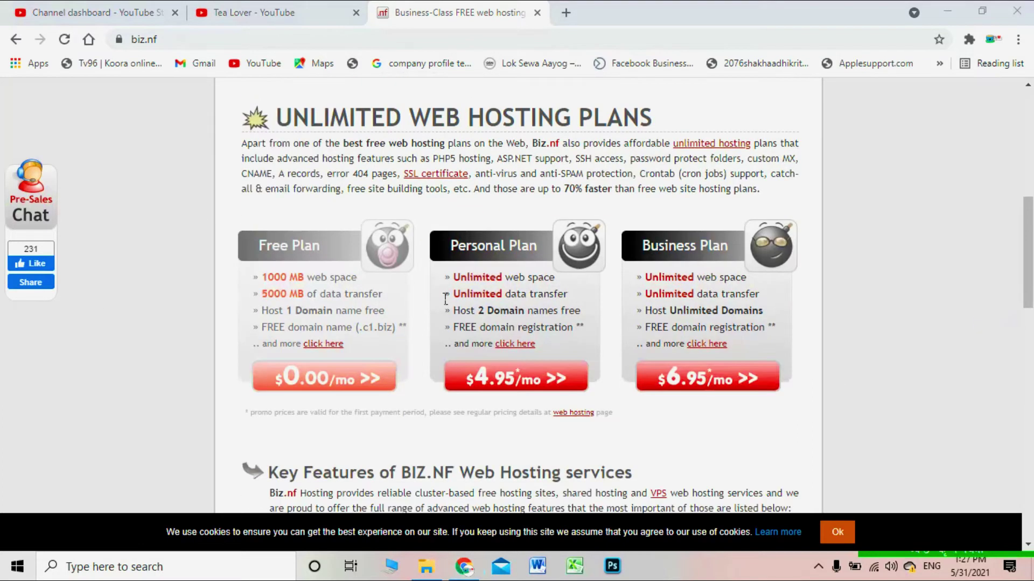
scroll(377, 260, up, 5)
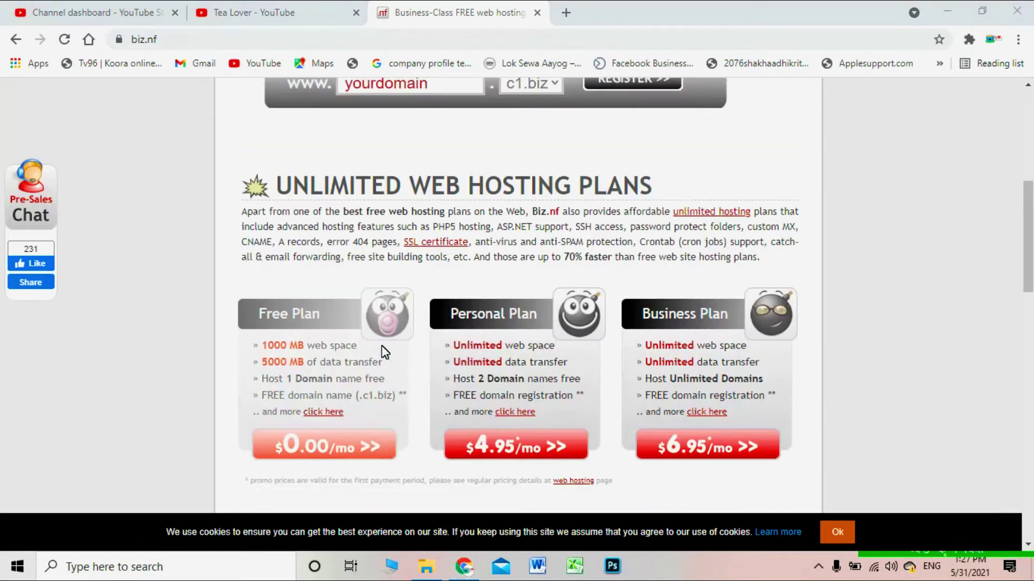
Enter tealoverofficial as the free domain name.
click(406, 252)
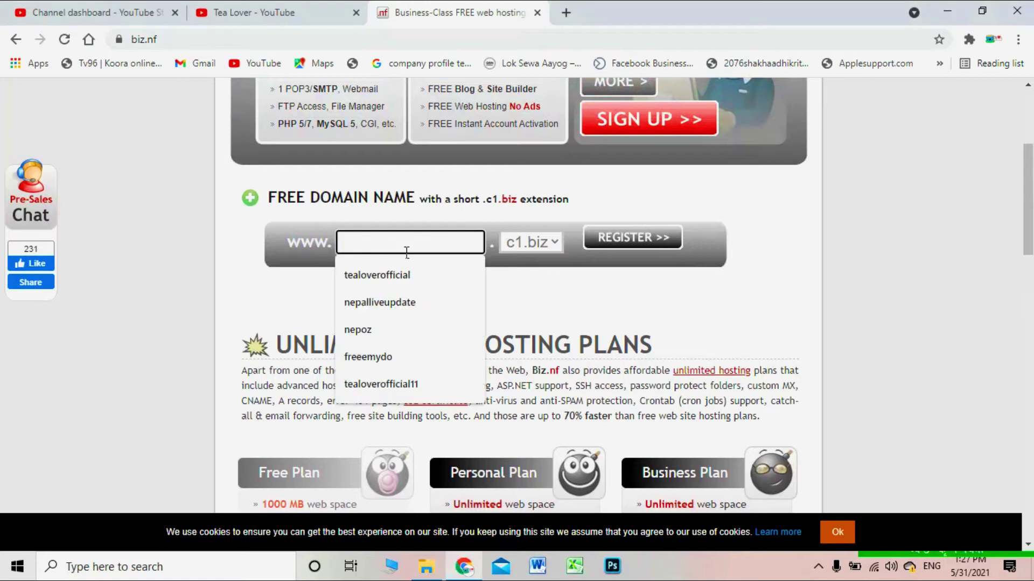
click(385, 276)
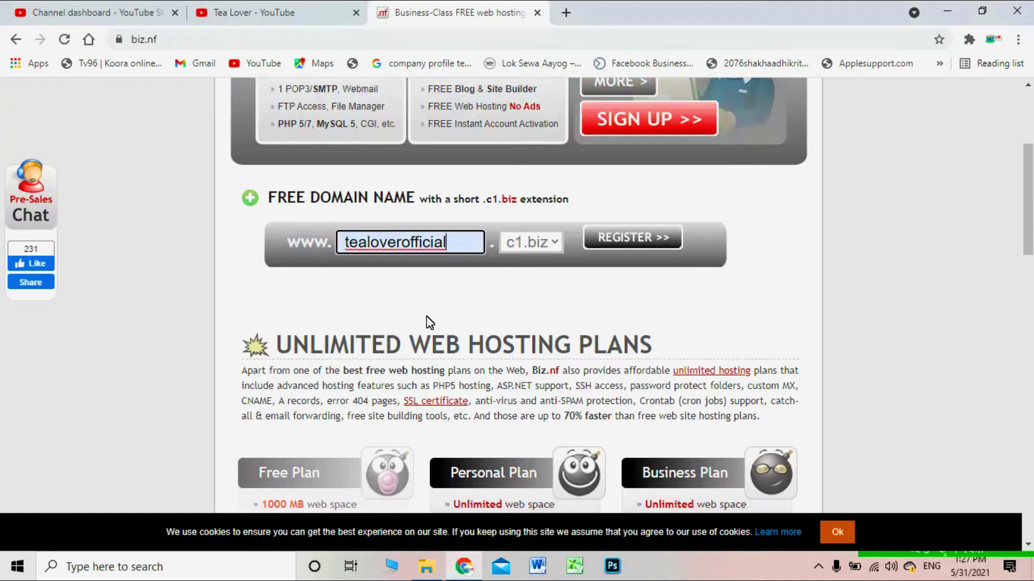
scroll(262, 272, up, 4)
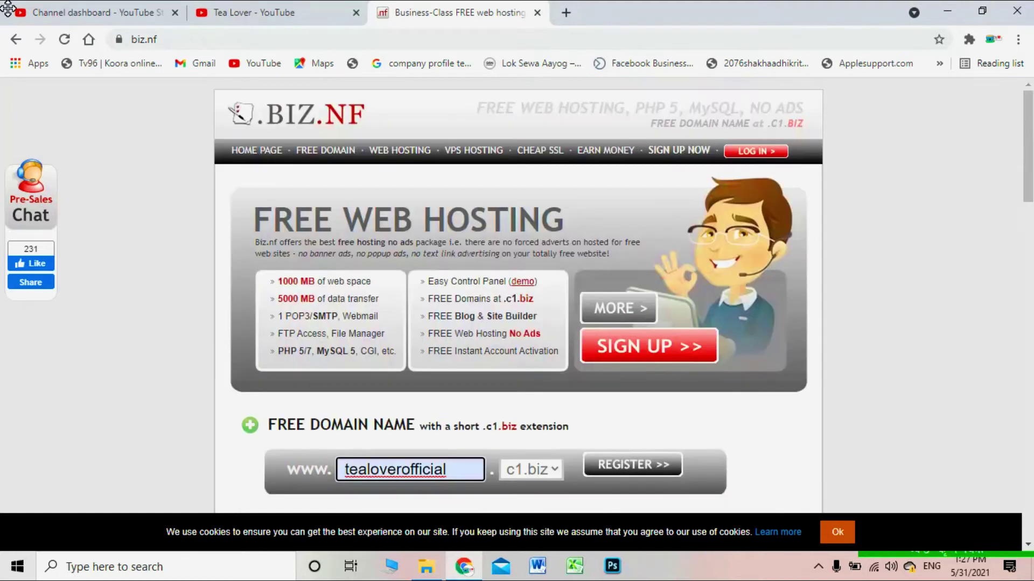
drag(391, 220, 371, 281)
click(169, 163)
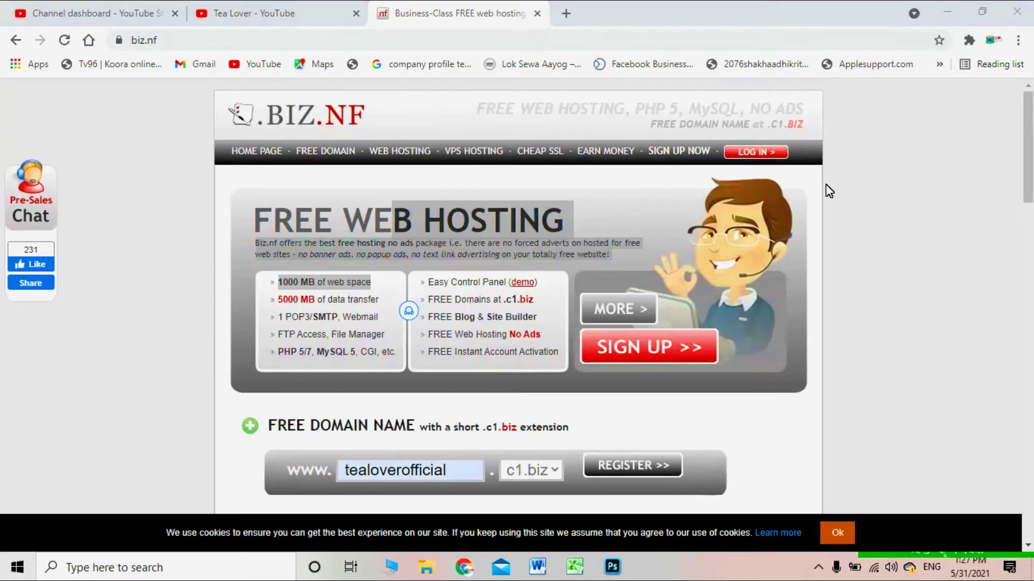
scroll(169, 162, down, 4)
scroll(169, 163, down, 1)
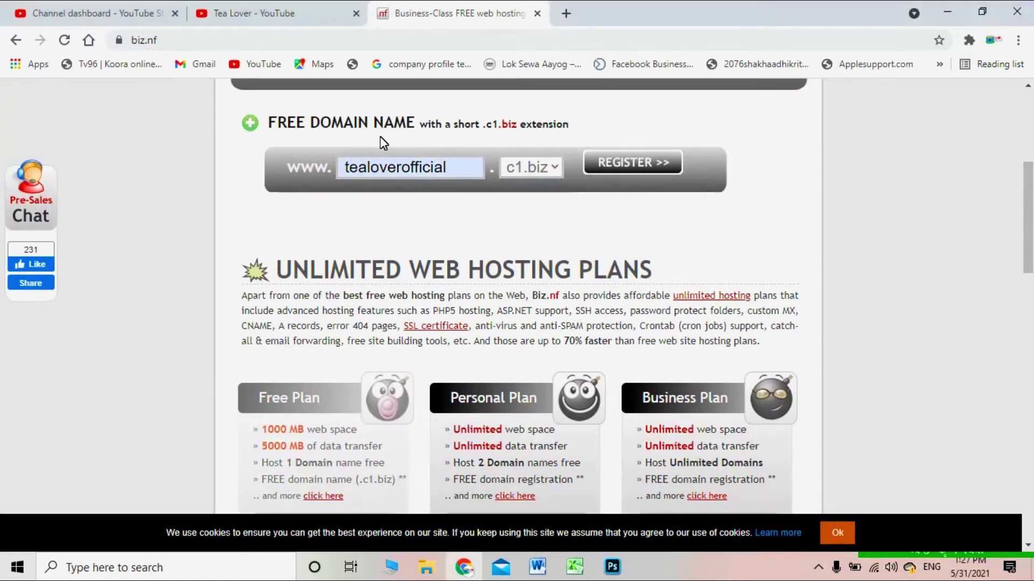
Check availability and confirm tealoverofficial.c1.biz is available.
click(625, 167)
right_click(618, 119)
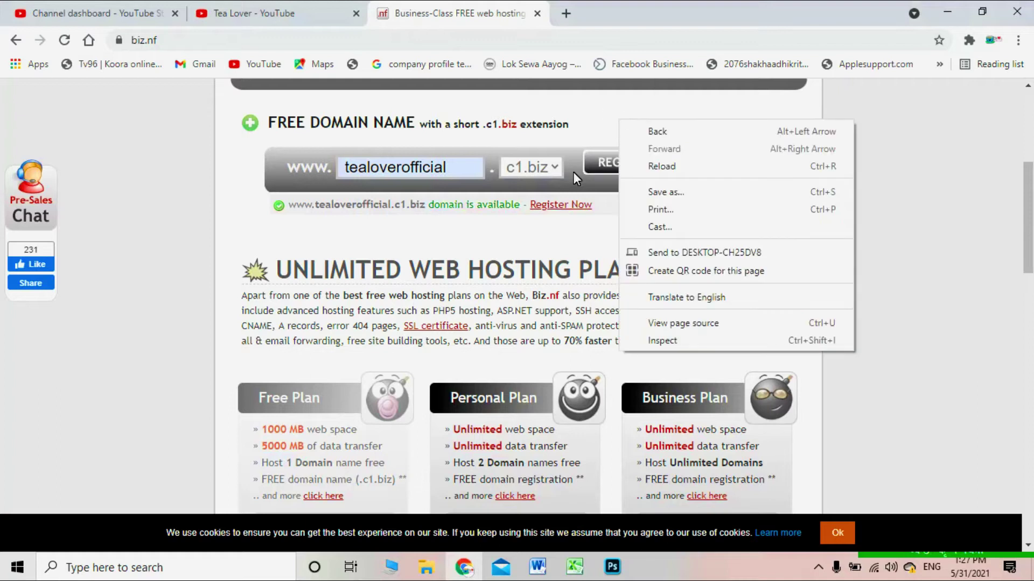
key(Escape)
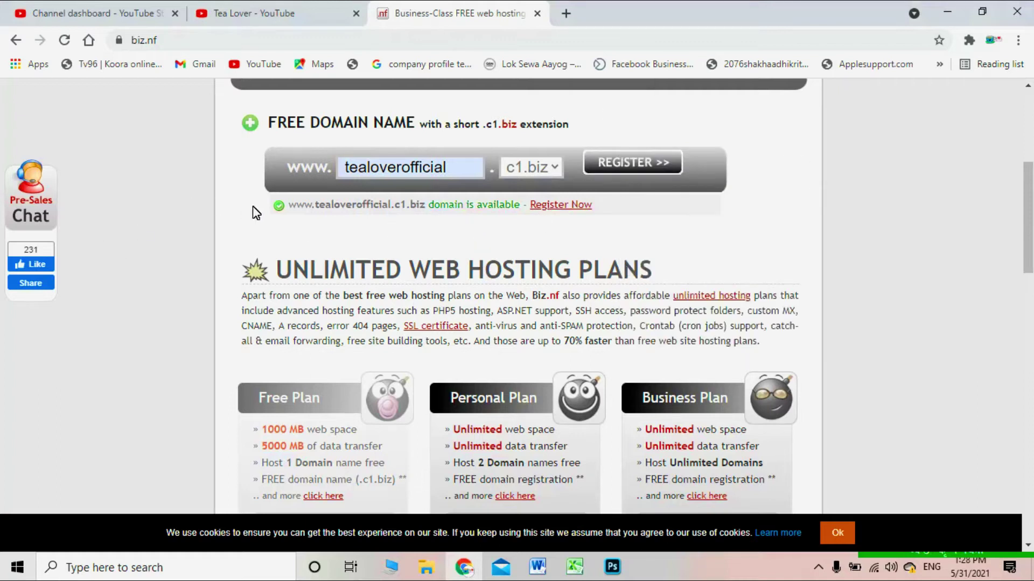
drag(266, 197, 750, 200)
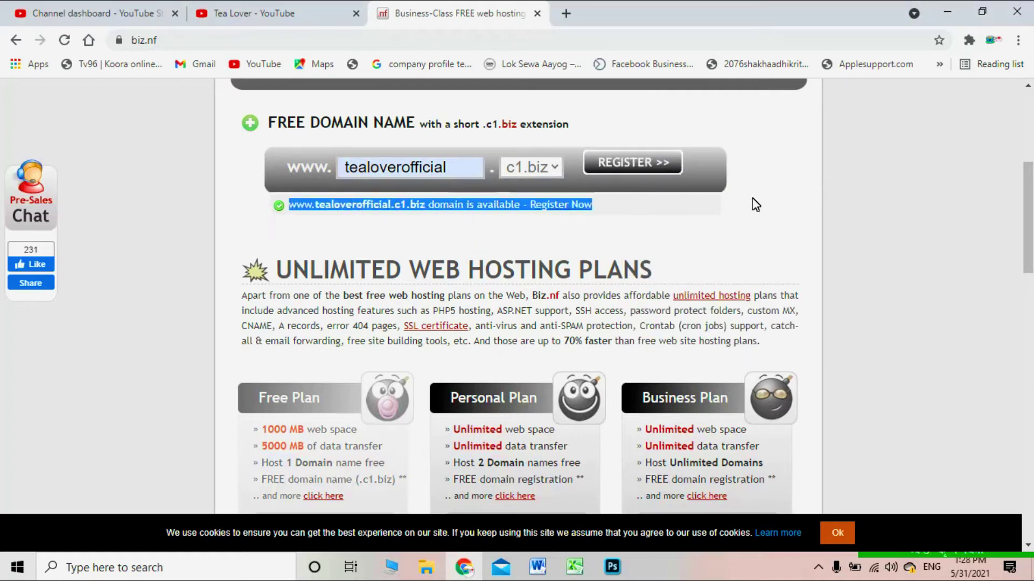
click(643, 224)
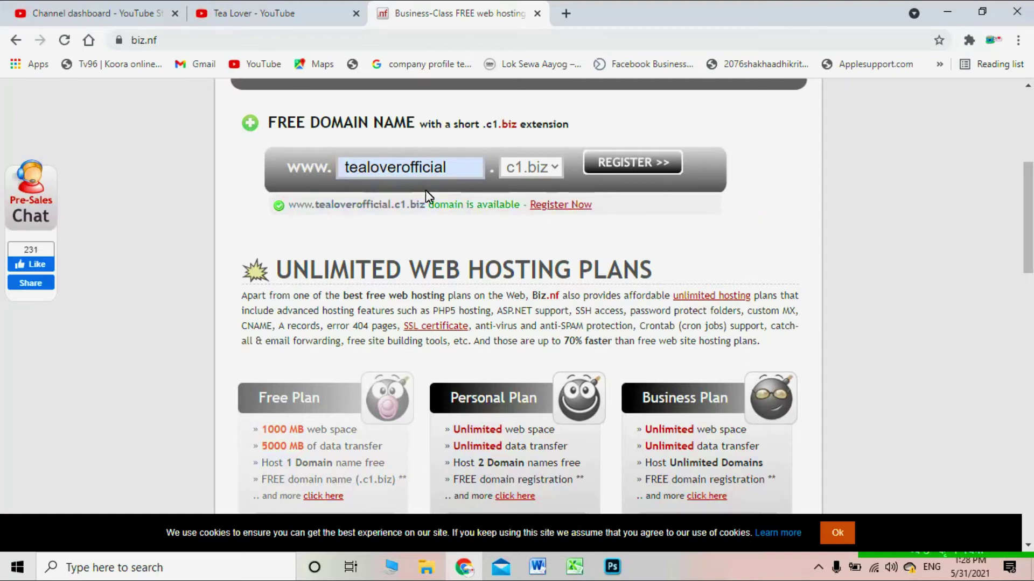
Proceed to register tealoverofficial.c1.biz and look over the order page.
click(561, 216)
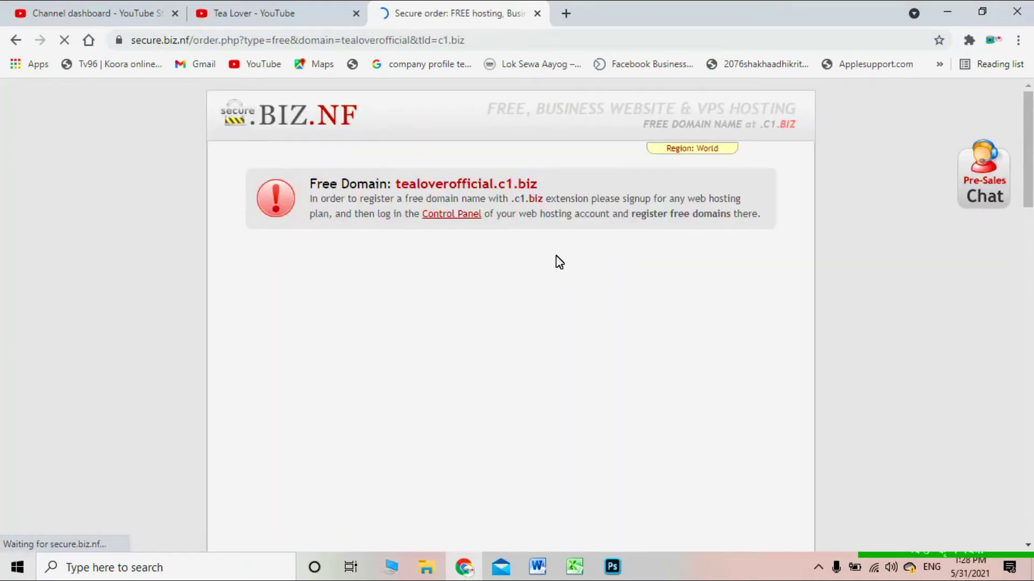
scroll(560, 262, down, 10)
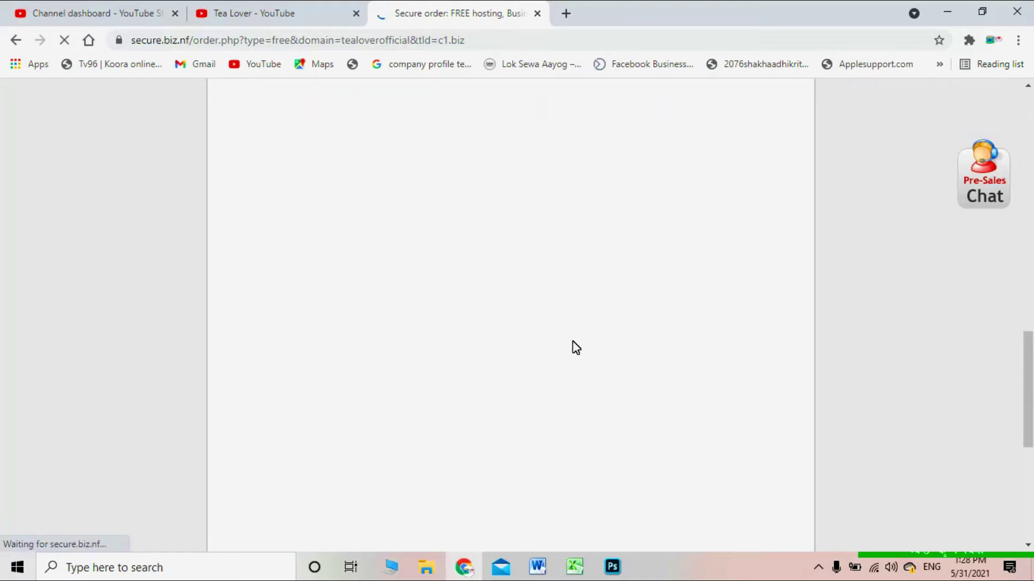
scroll(576, 340, up, 10)
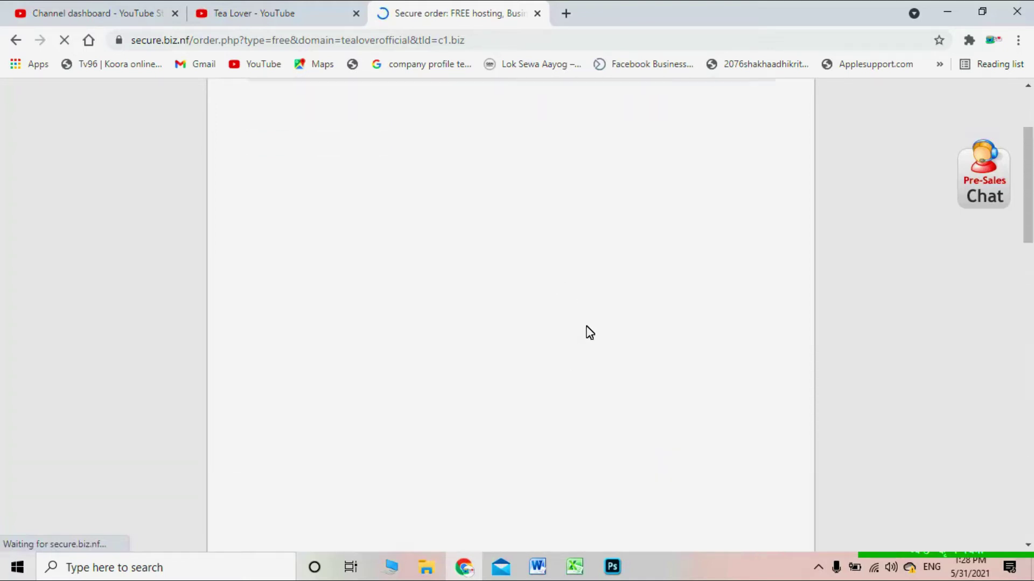
scroll(590, 332, down, 1)
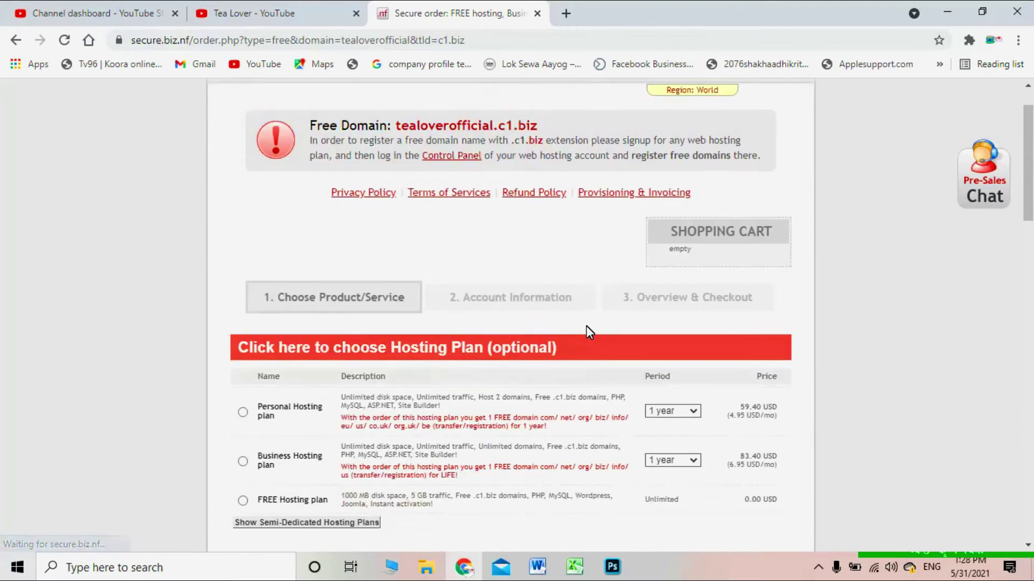
scroll(469, 293, down, 3)
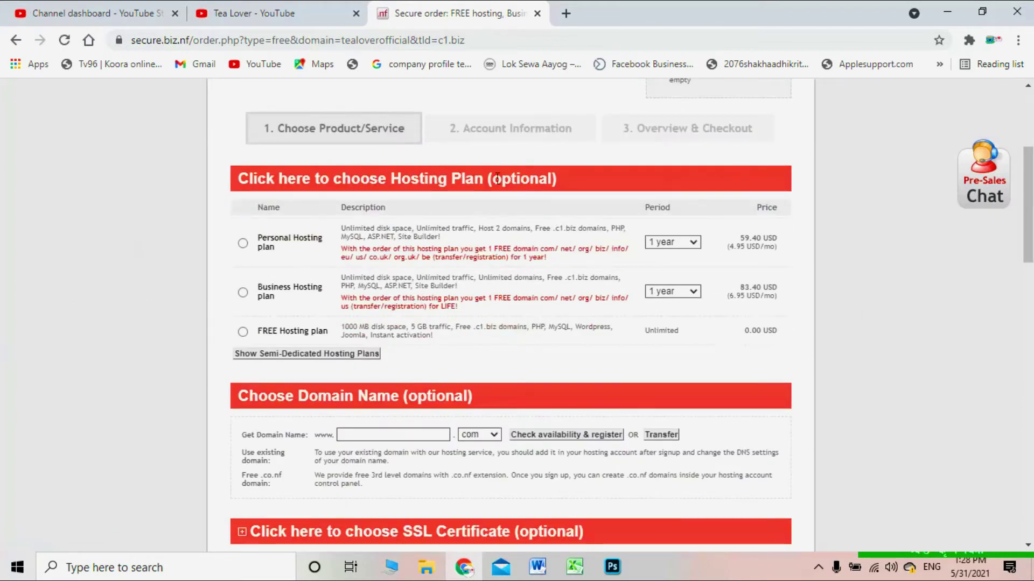
drag(487, 178, 560, 179)
drag(401, 397, 474, 397)
scroll(509, 383, down, 1)
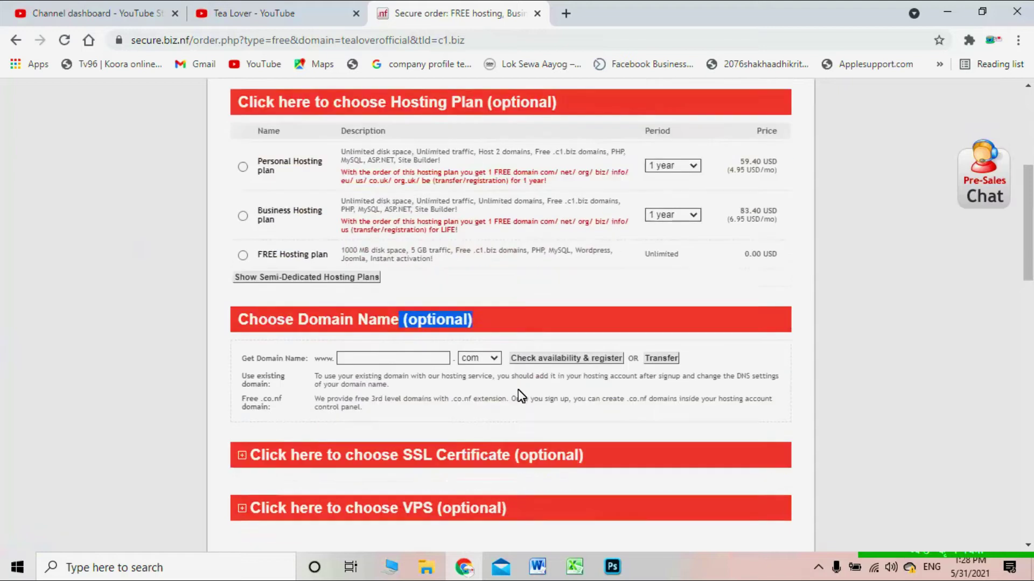
scroll(518, 389, down, 3)
drag(420, 288, 676, 298)
click(517, 458)
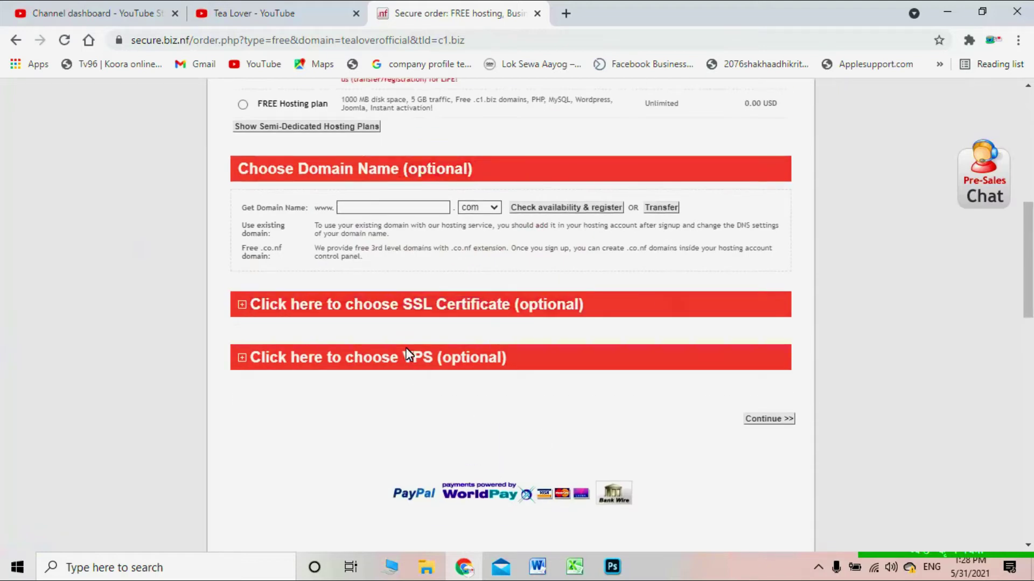
Expand the optional VPS plans and SSL certificate sections, leaving them unselected.
drag(408, 355, 607, 369)
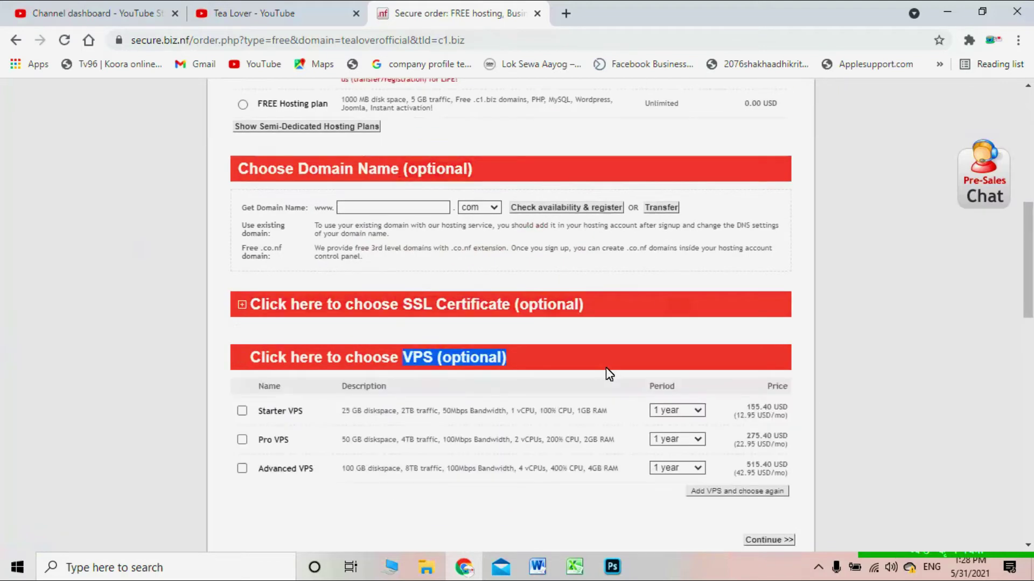
click(427, 299)
scroll(197, 309, up, 4)
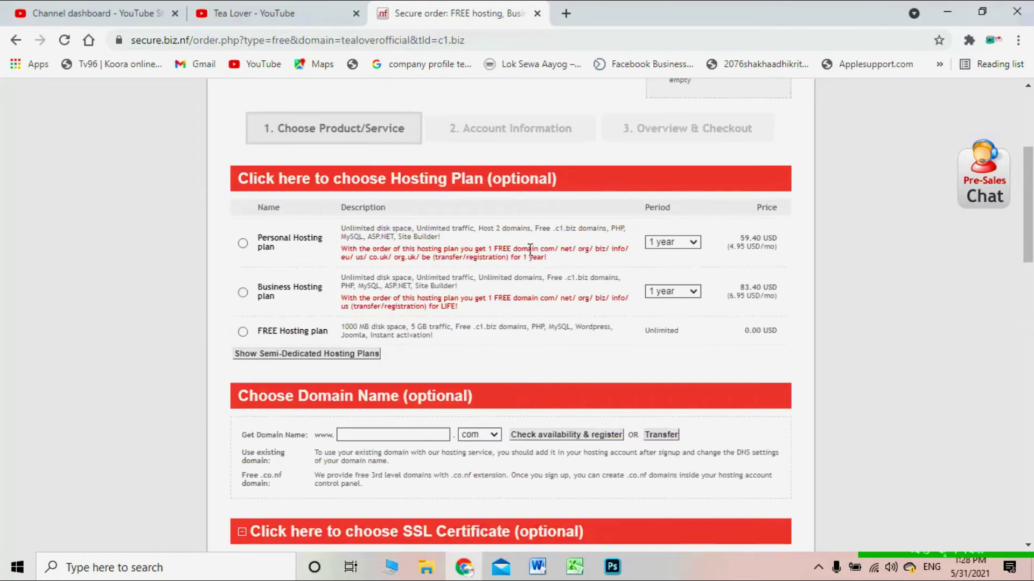
scroll(530, 250, up, 2)
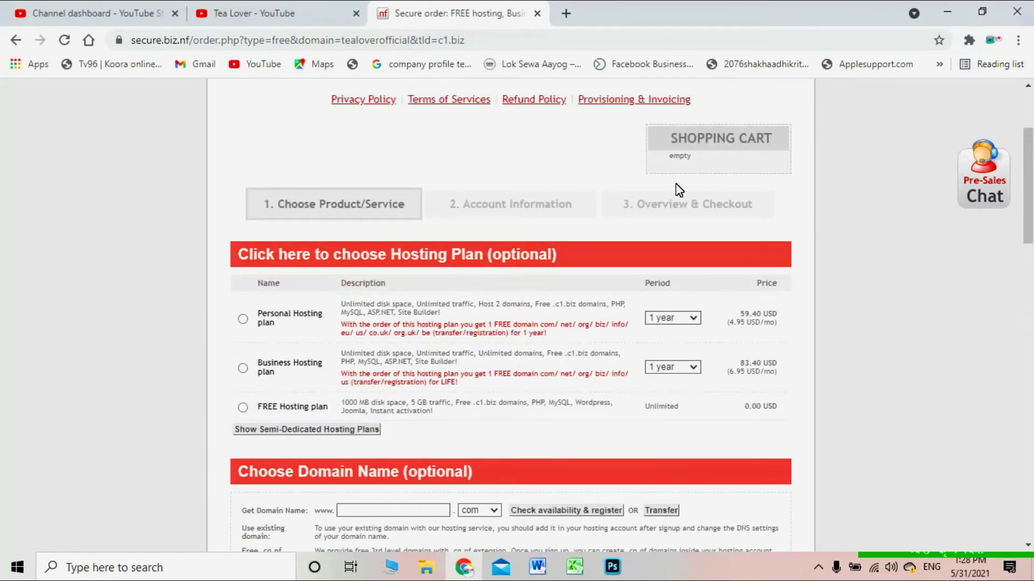
drag(669, 155, 682, 172)
Select the FREE Hosting plan and leave the custom domain name empty.
click(243, 407)
scroll(264, 396, down, 3)
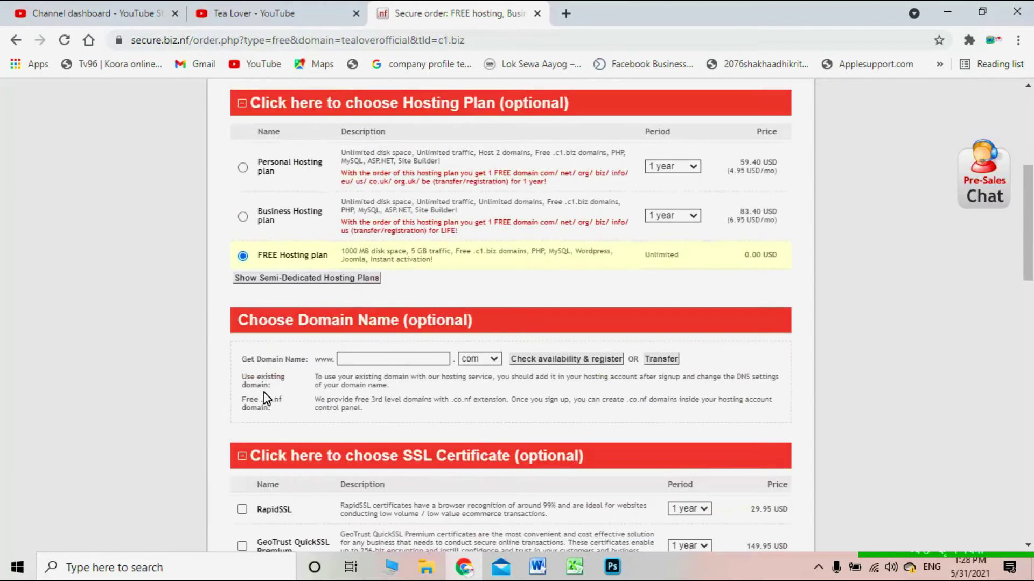
click(414, 359)
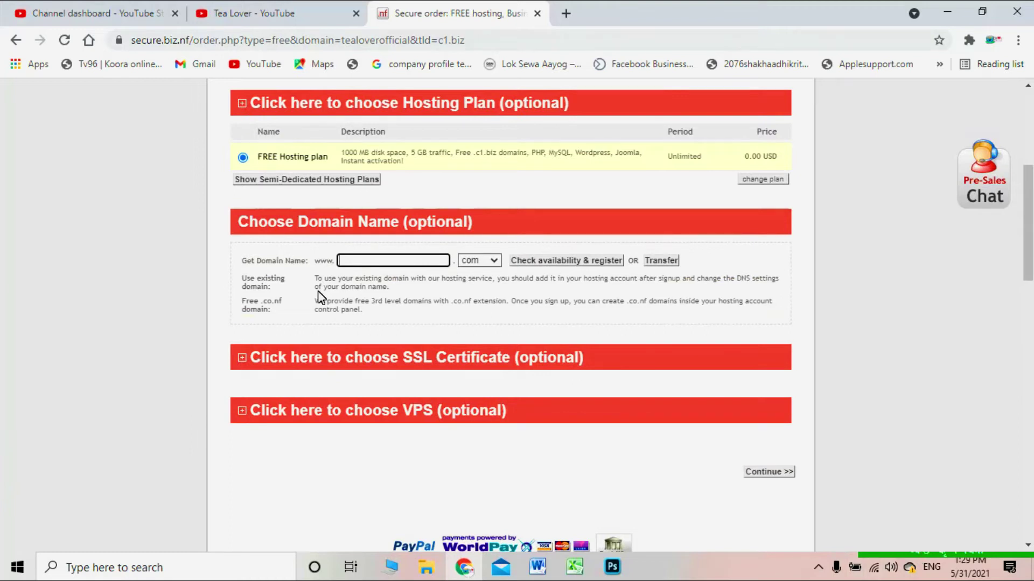
click(315, 311)
drag(315, 311, 389, 314)
click(414, 313)
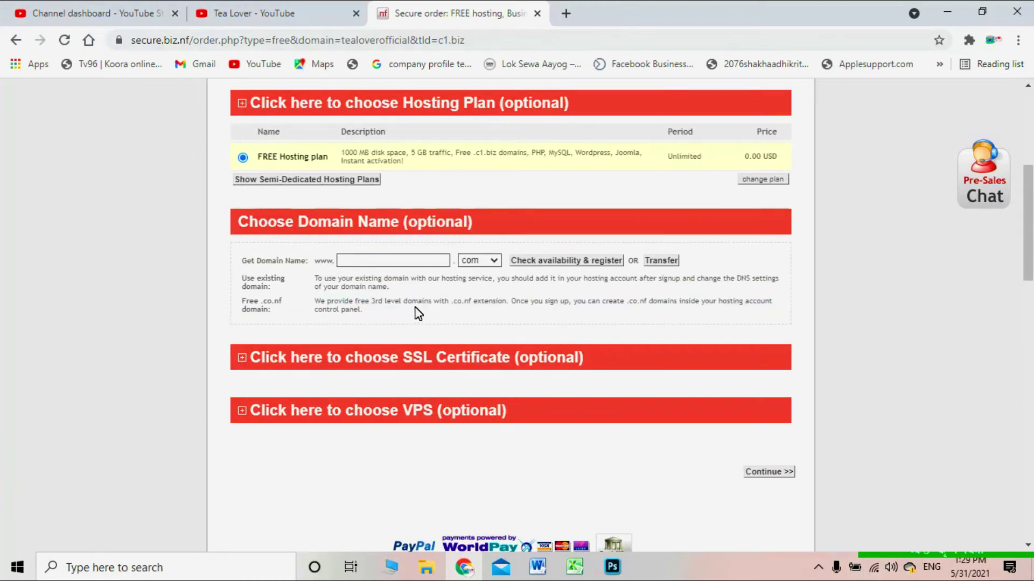
Review the free .co.nf domain note without changing any options.
drag(453, 302, 472, 303)
right_click(473, 308)
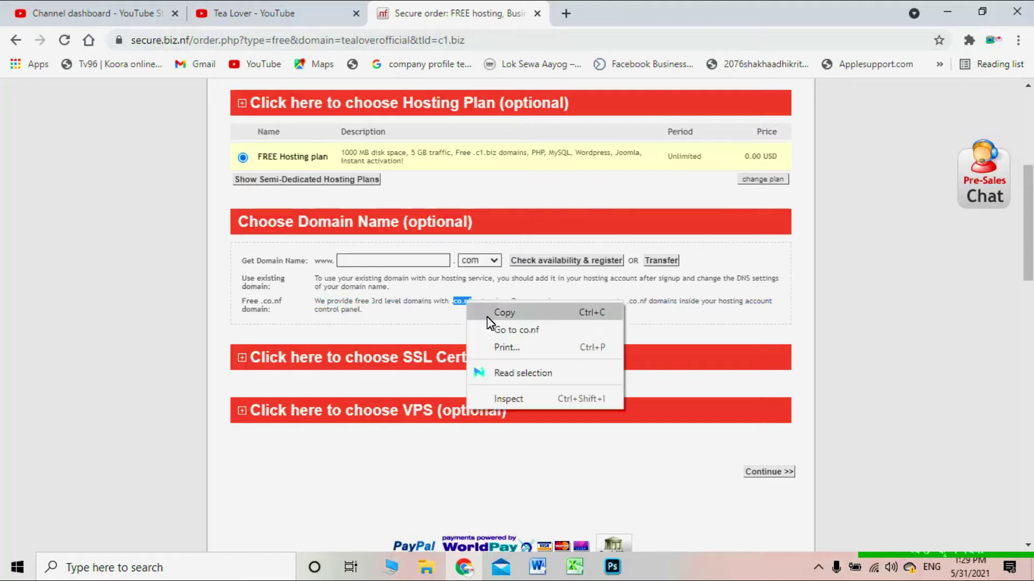
click(487, 317)
scroll(233, 279, up, 6)
scroll(320, 129, down, 5)
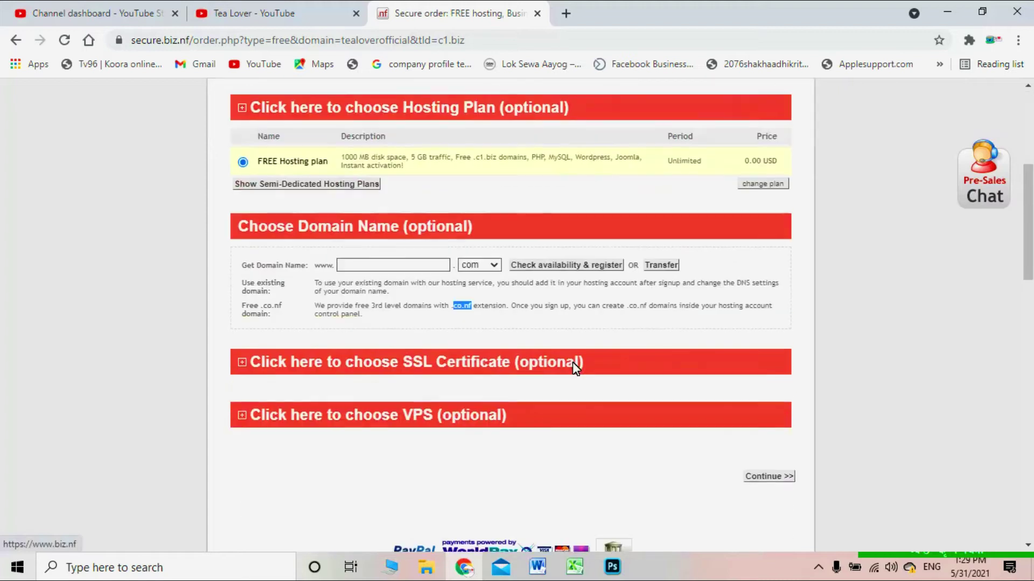
click(467, 319)
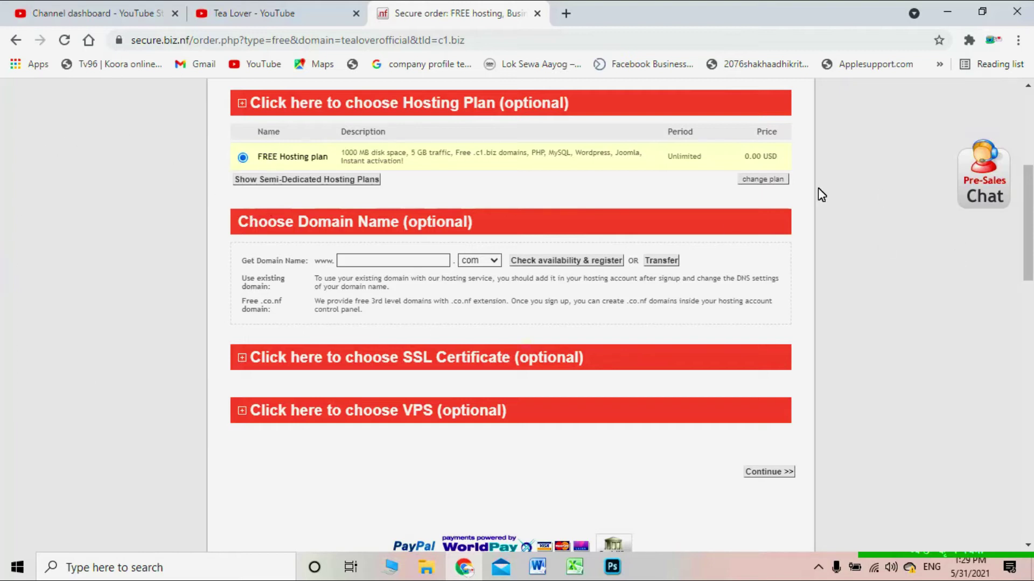
scroll(695, 432, down, 7)
scroll(761, 203, up, 3)
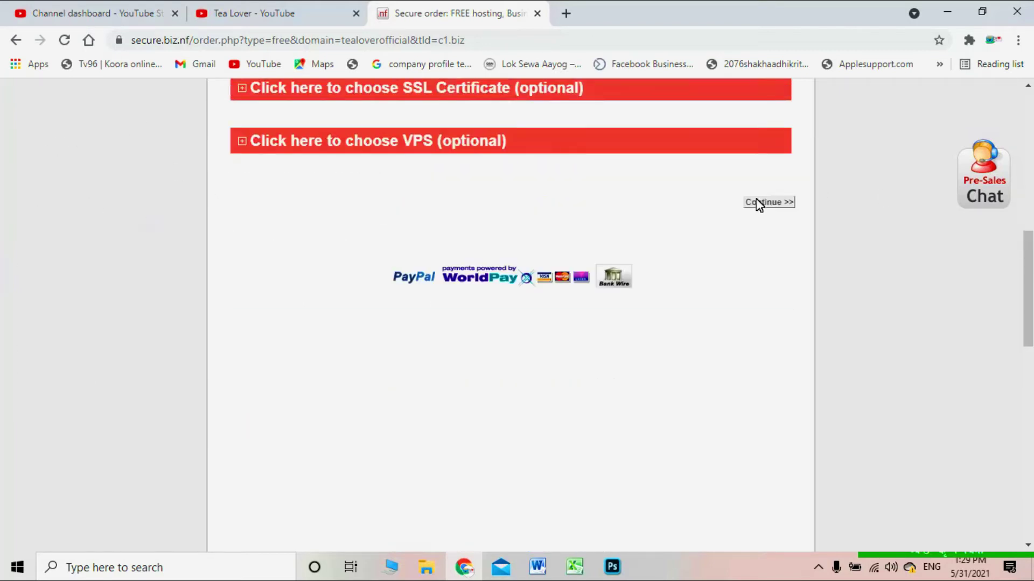
Proceed to account information and autofill the new client's details from a saved address.
click(768, 245)
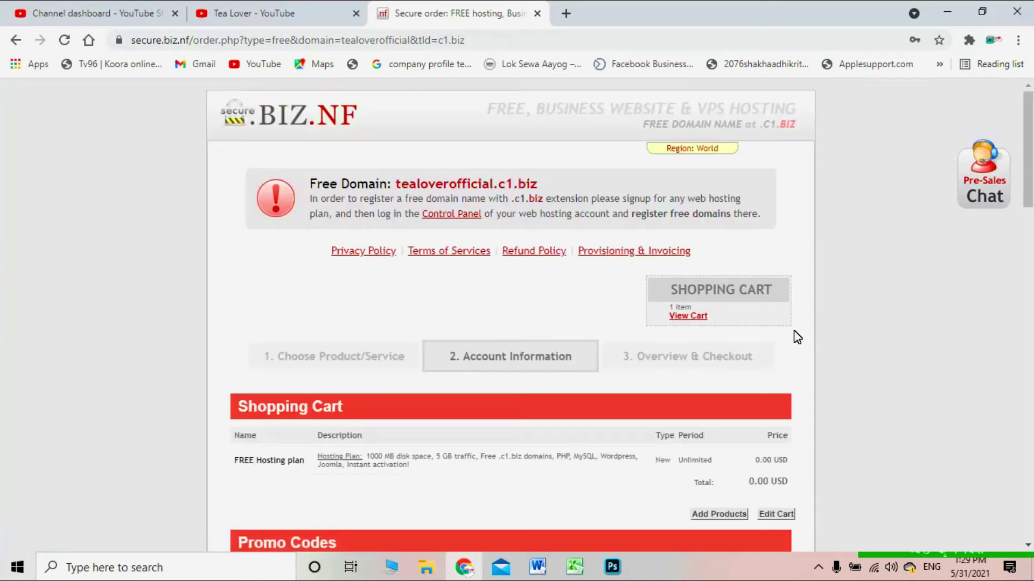
scroll(788, 267, down, 2)
scroll(788, 266, down, 4)
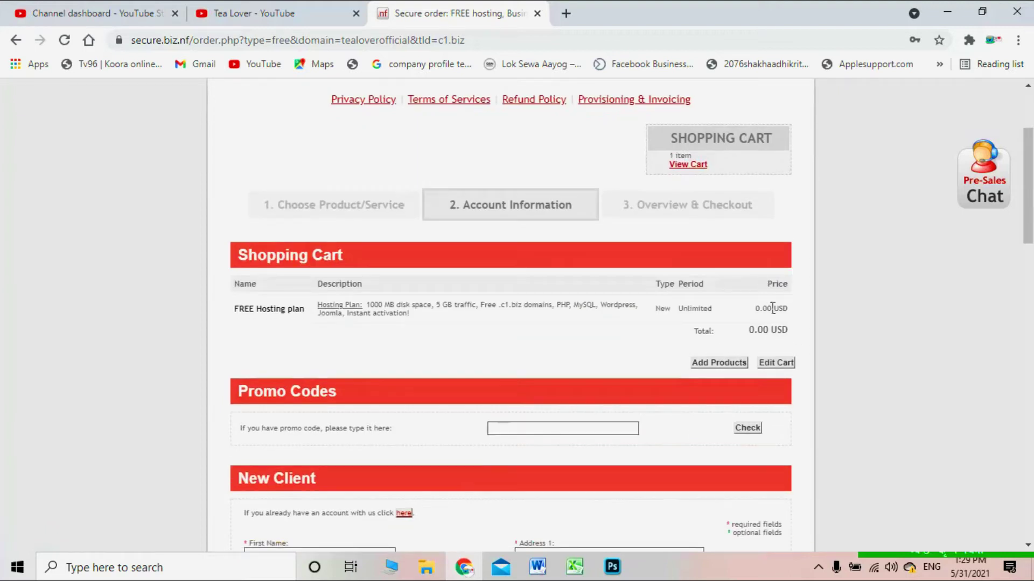
scroll(651, 379, down, 4)
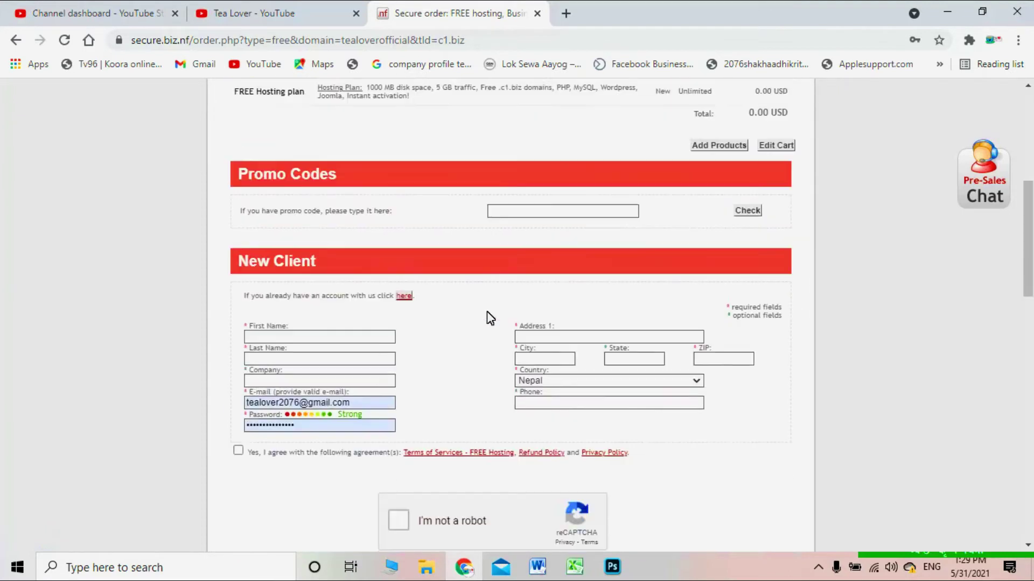
click(313, 328)
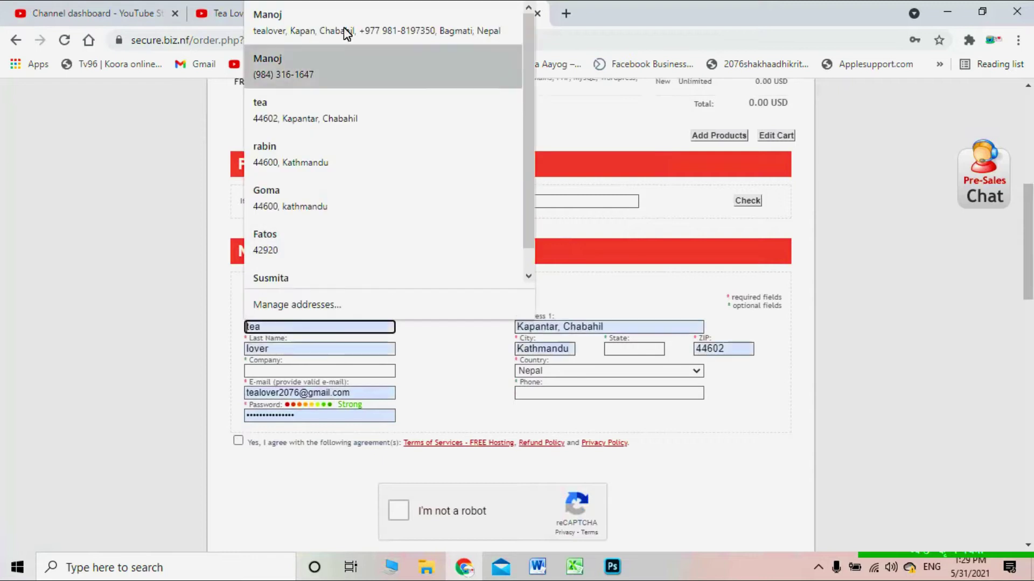
click(367, 27)
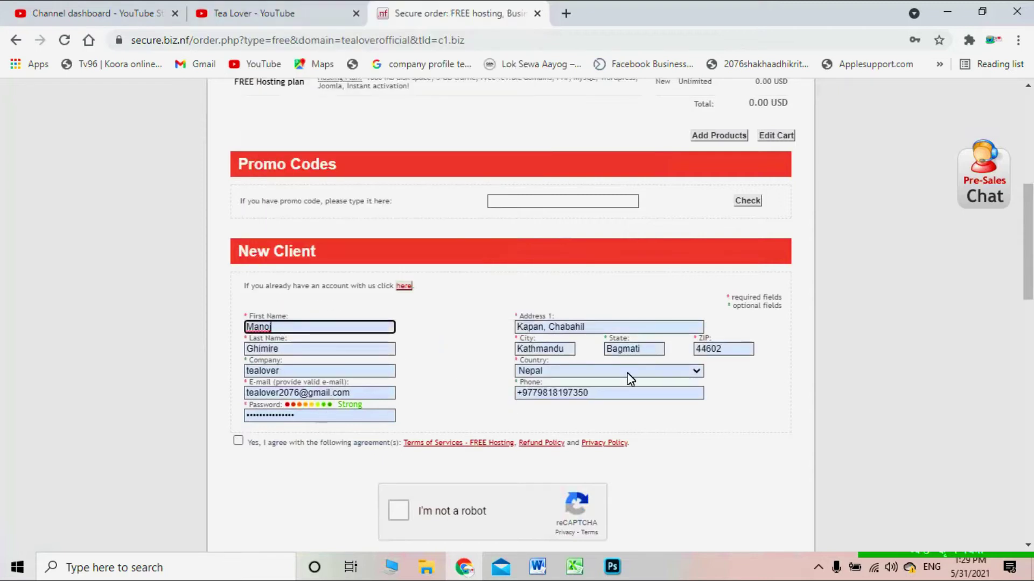
scroll(224, 349, down, 1)
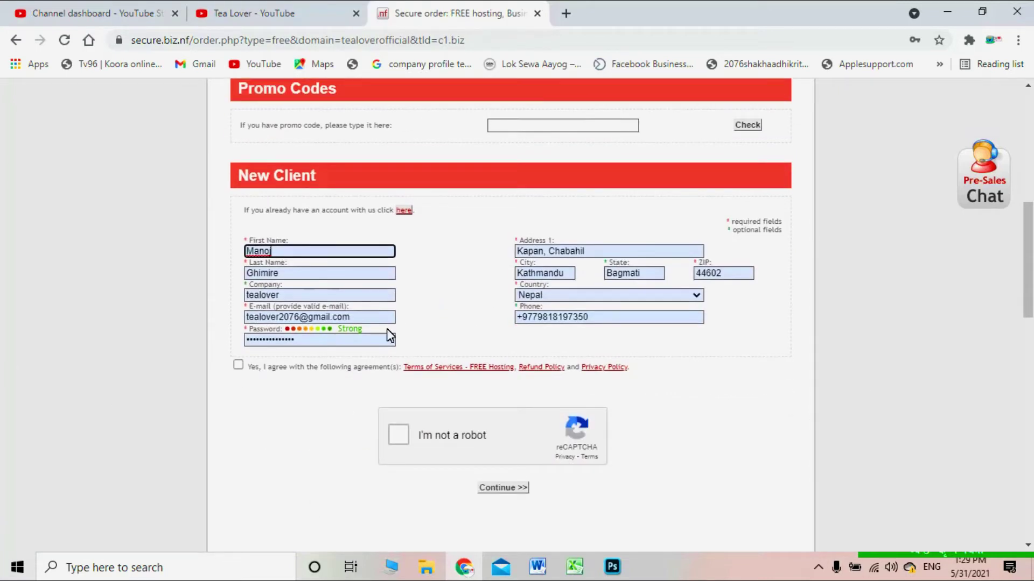
click(389, 321)
click(209, 346)
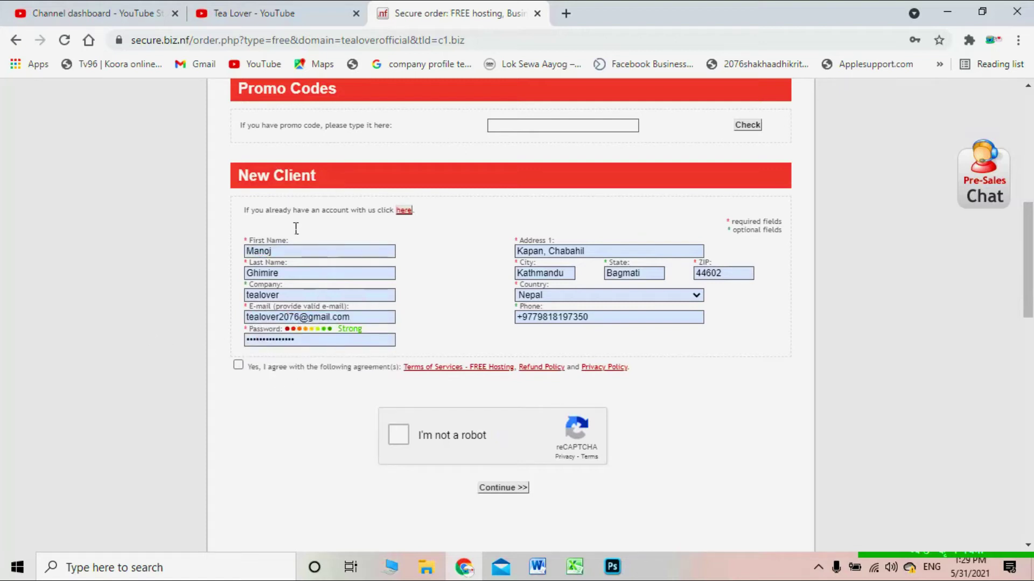
Agree to the terms, review the one-item FREE Hosting cart, and tick I'm not a robot.
click(238, 367)
scroll(780, 151, up, 1)
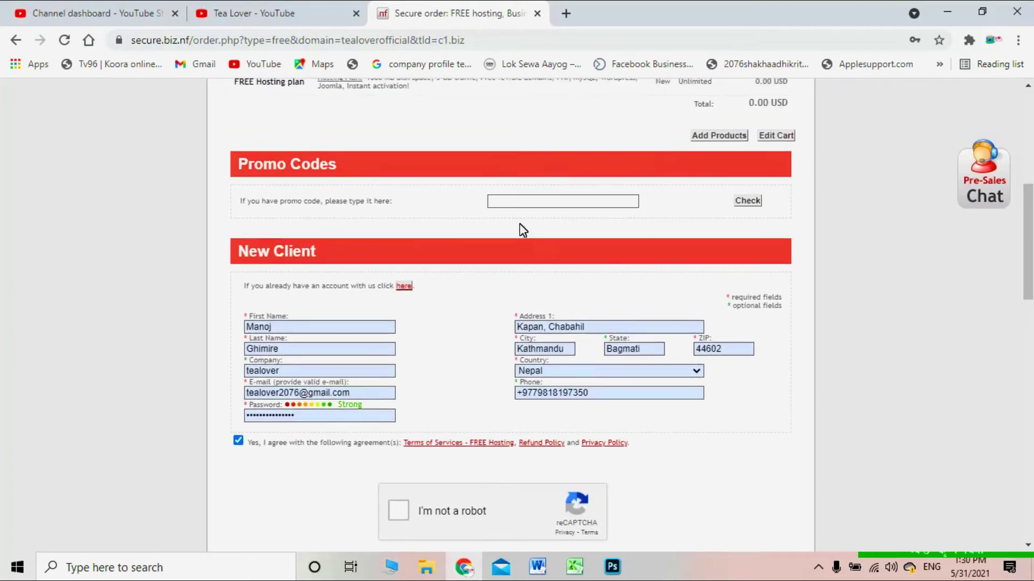
click(517, 205)
scroll(234, 153, up, 2)
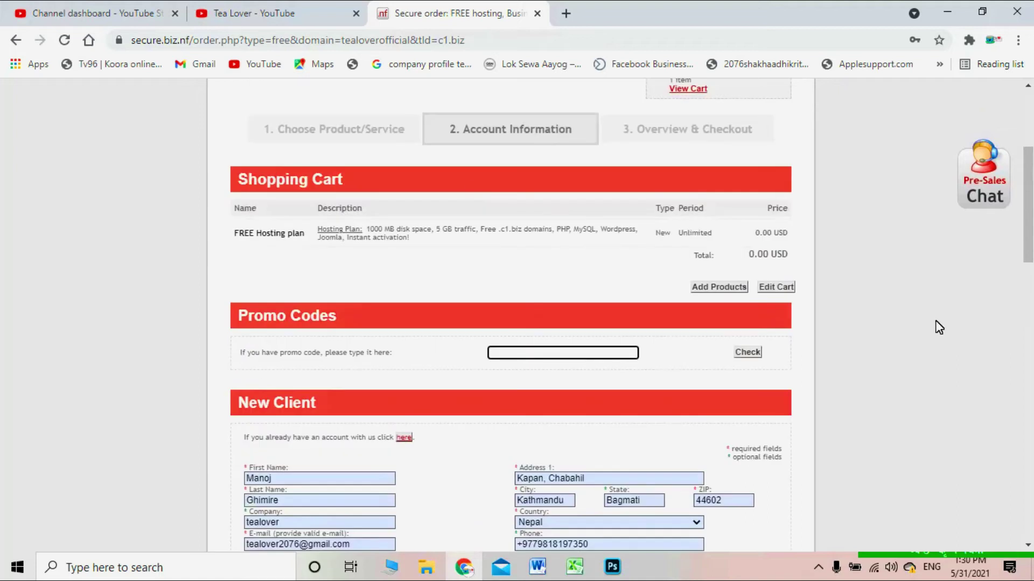
drag(230, 233, 519, 256)
click(630, 274)
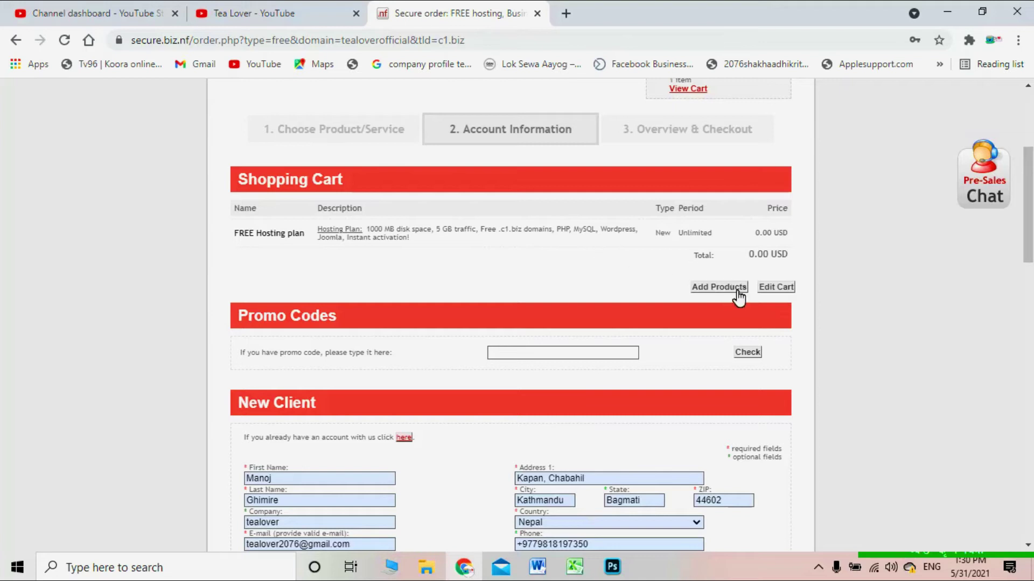
scroll(704, 177, up, 2)
drag(682, 149, 710, 164)
scroll(306, 251, down, 8)
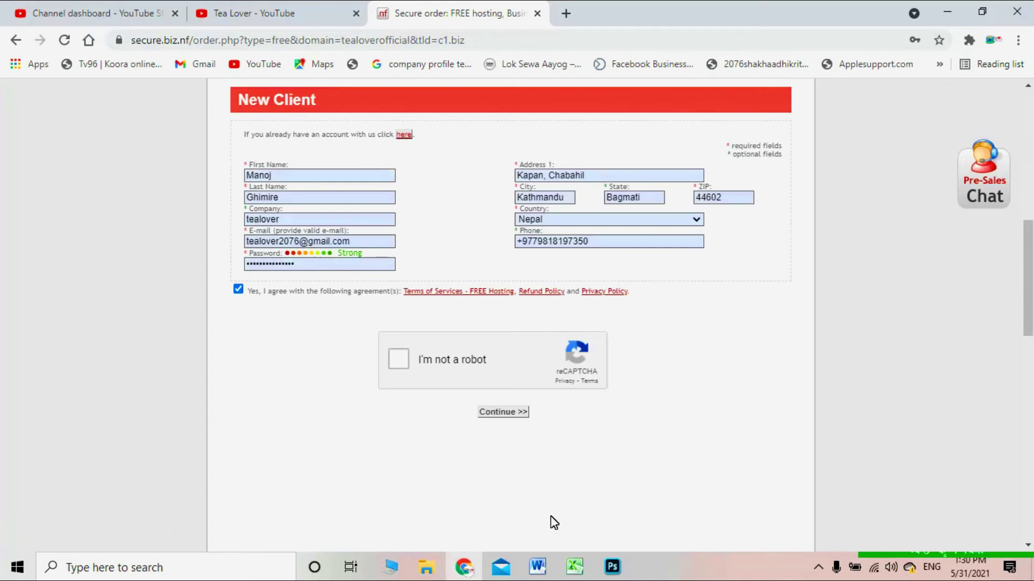
click(395, 360)
Submit the order, decline saving the password, and open the new account's control panel.
click(519, 414)
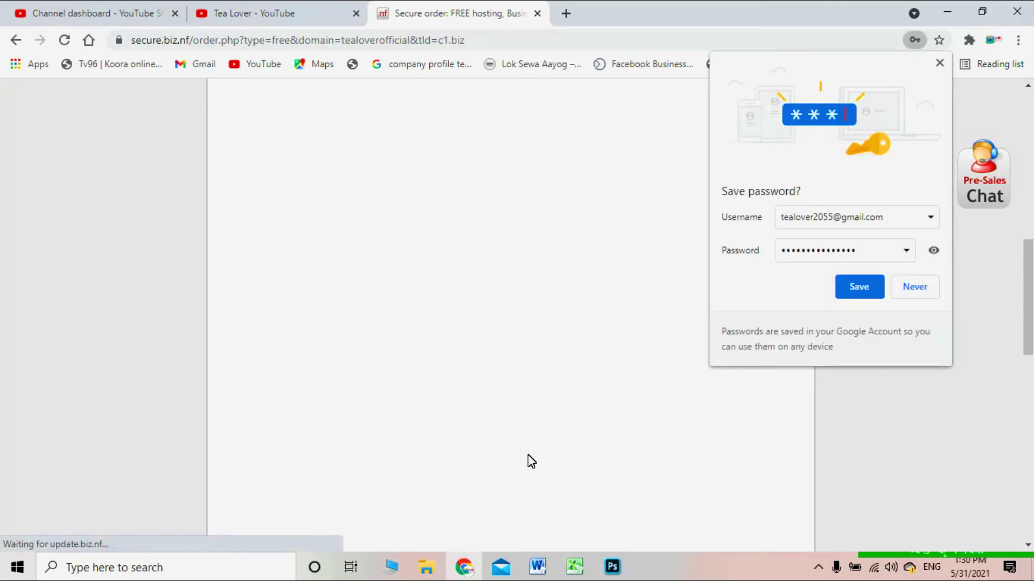
click(916, 285)
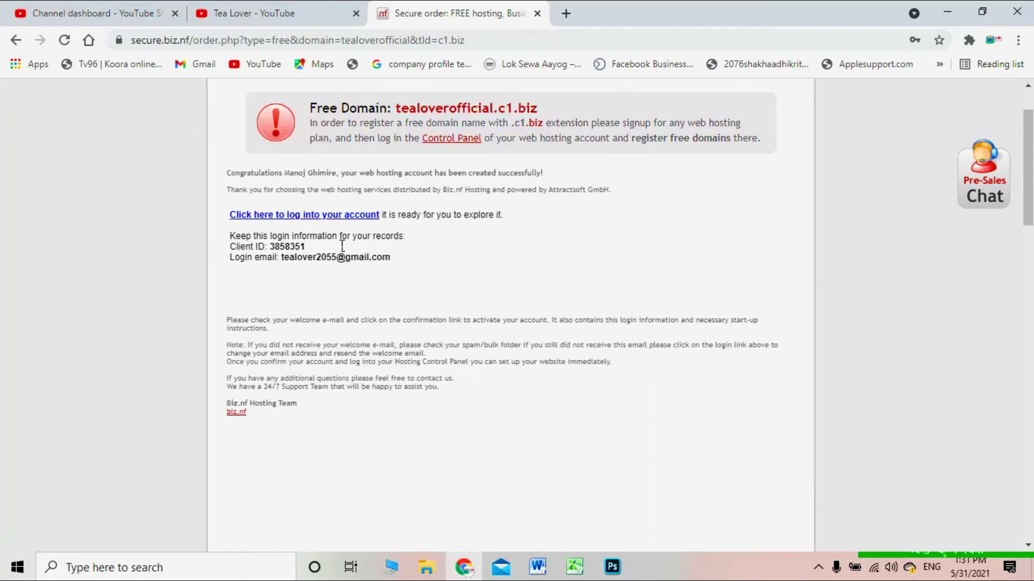
drag(240, 262, 438, 263)
click(437, 265)
click(282, 215)
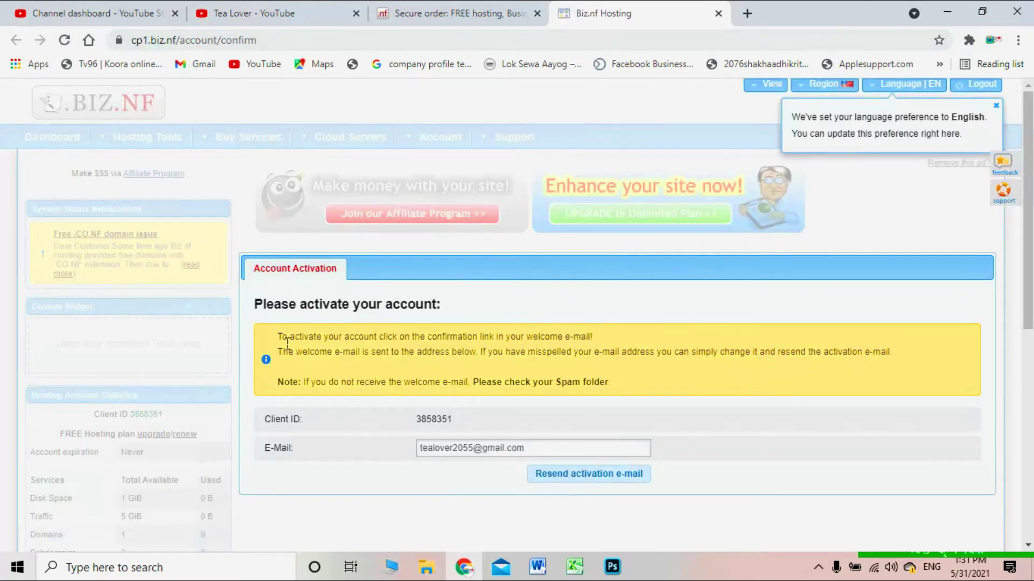
Open the Gmail inbox in a new tab to find the Biz.nf confirmation email.
drag(311, 355, 706, 337)
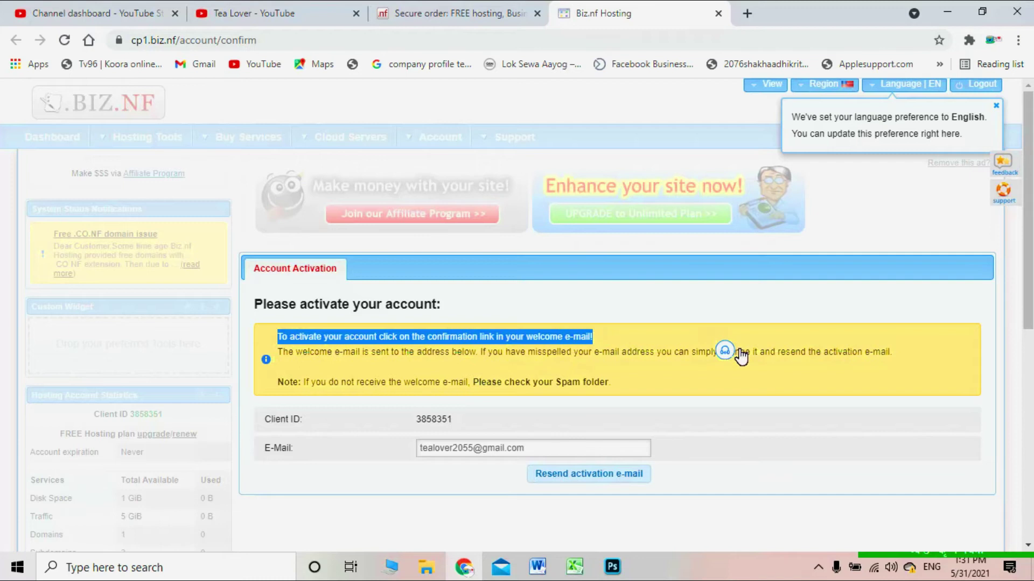
click(747, 14)
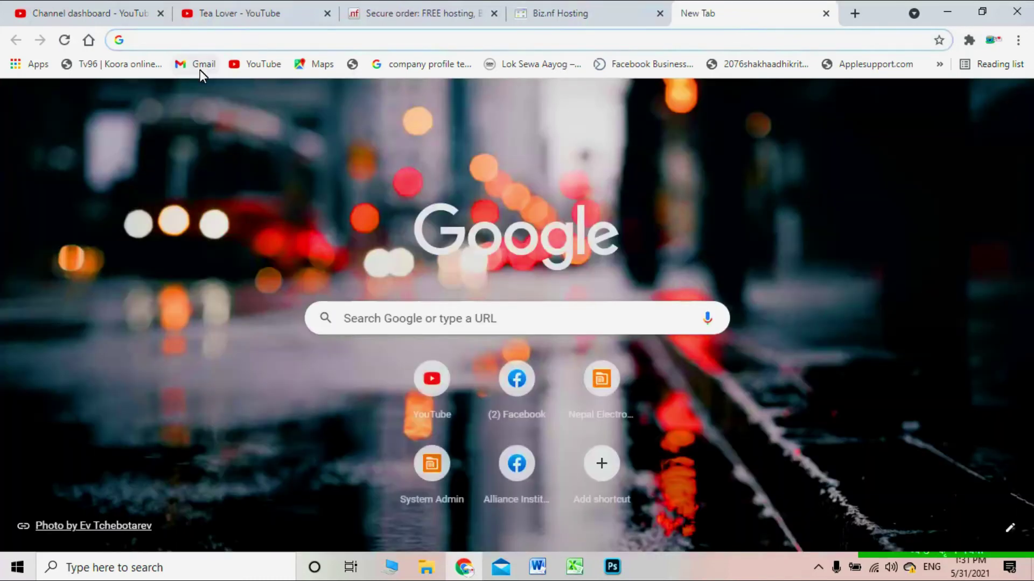
click(199, 66)
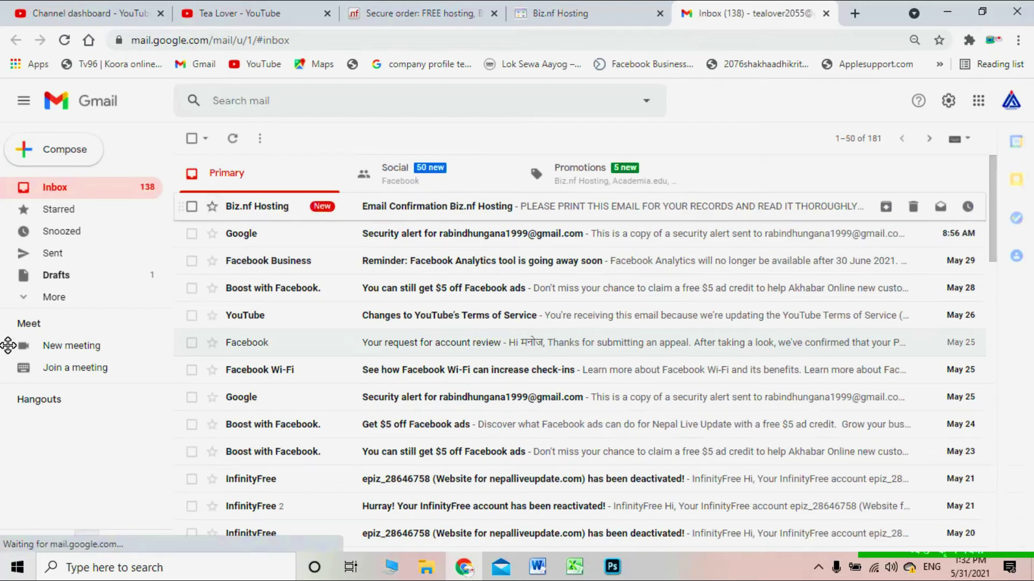
Open the Biz.nf Hosting Email Confirmation message and follow its confirm link.
click(29, 297)
scroll(72, 246, down, 2)
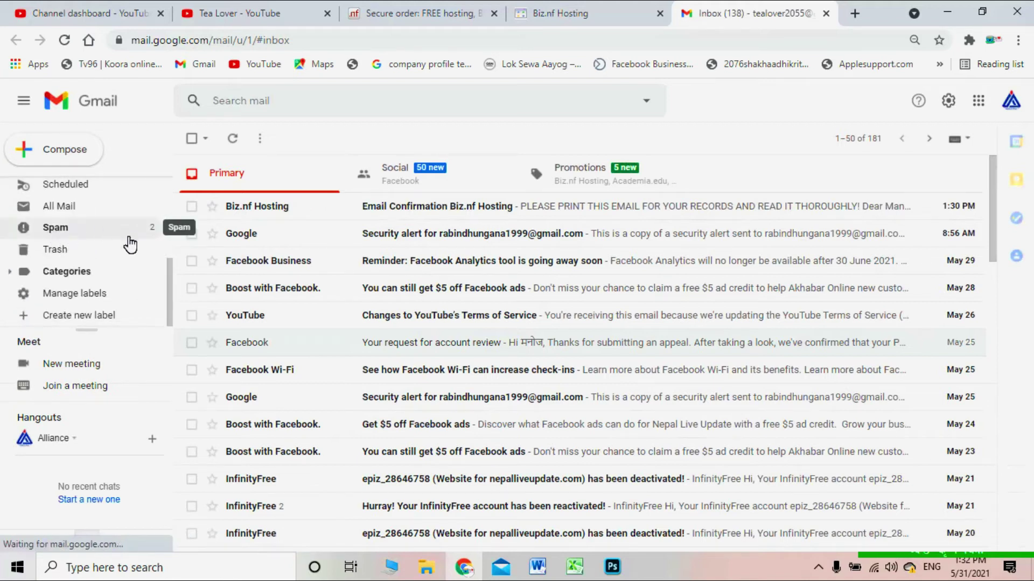
click(290, 210)
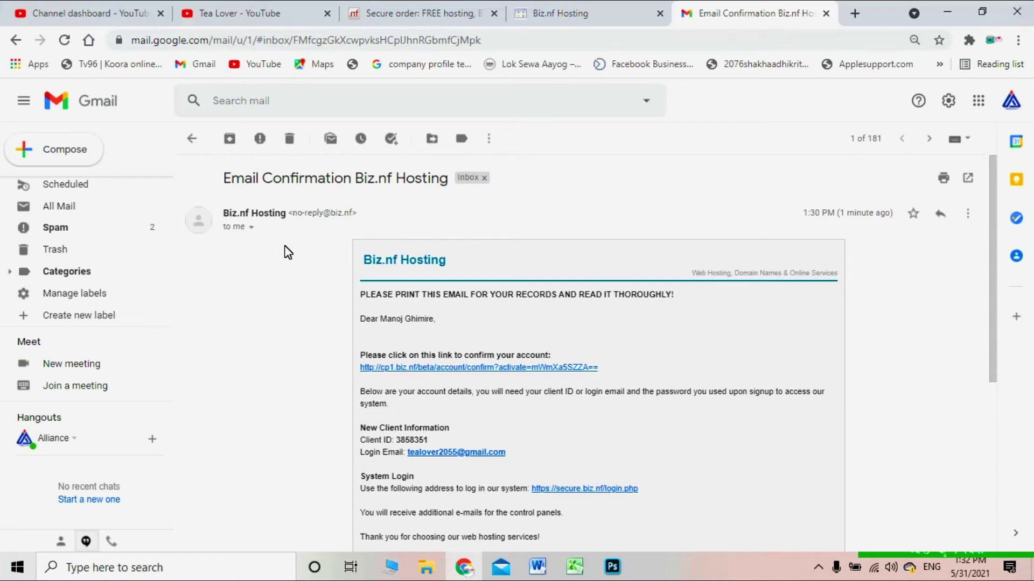
scroll(270, 431, down, 1)
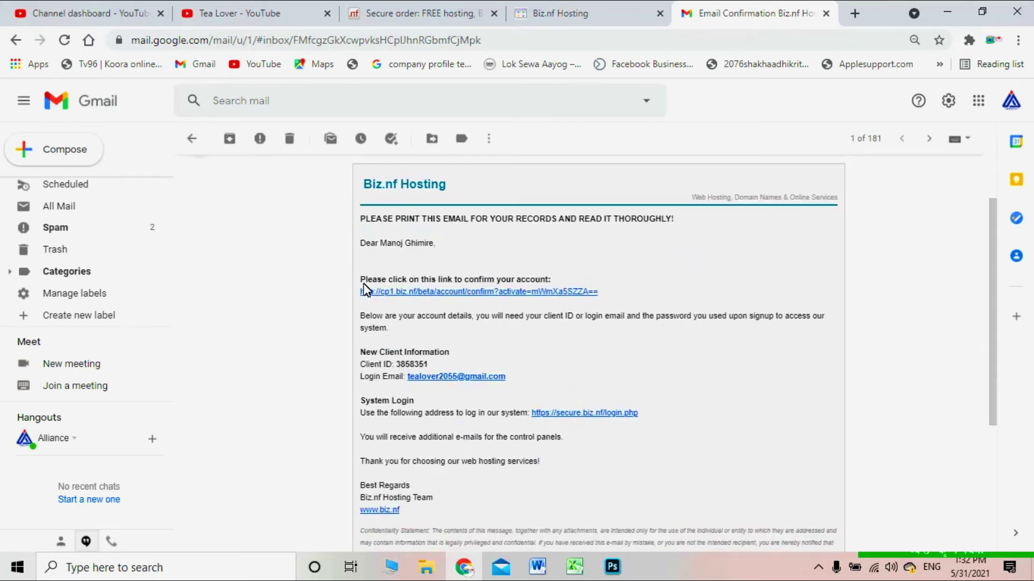
drag(356, 284, 624, 277)
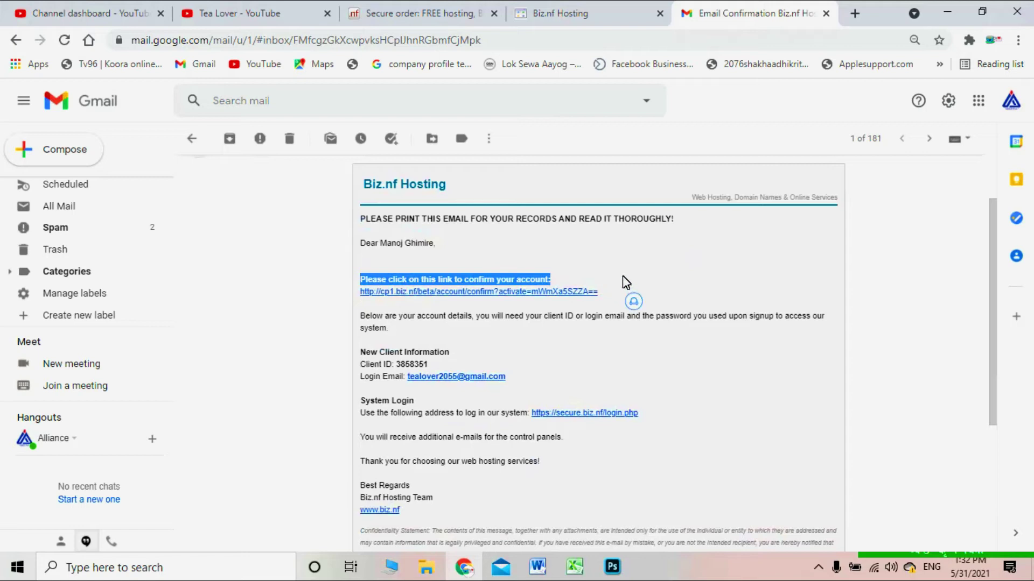
click(477, 292)
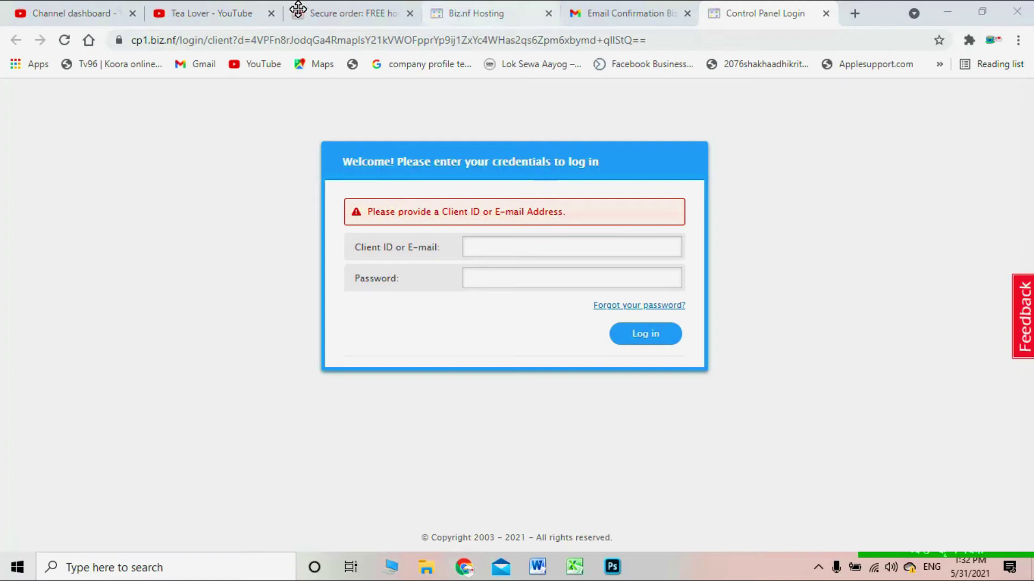
Log into the control panel with the new account and close the duplicate Biz.nf Hosting tab.
click(350, 10)
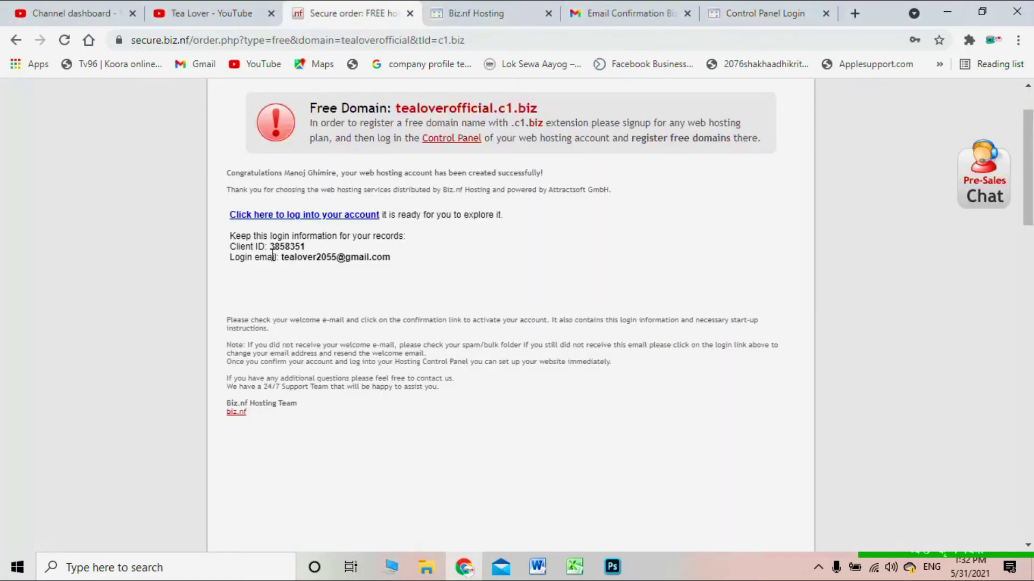
key(ctrl+9)
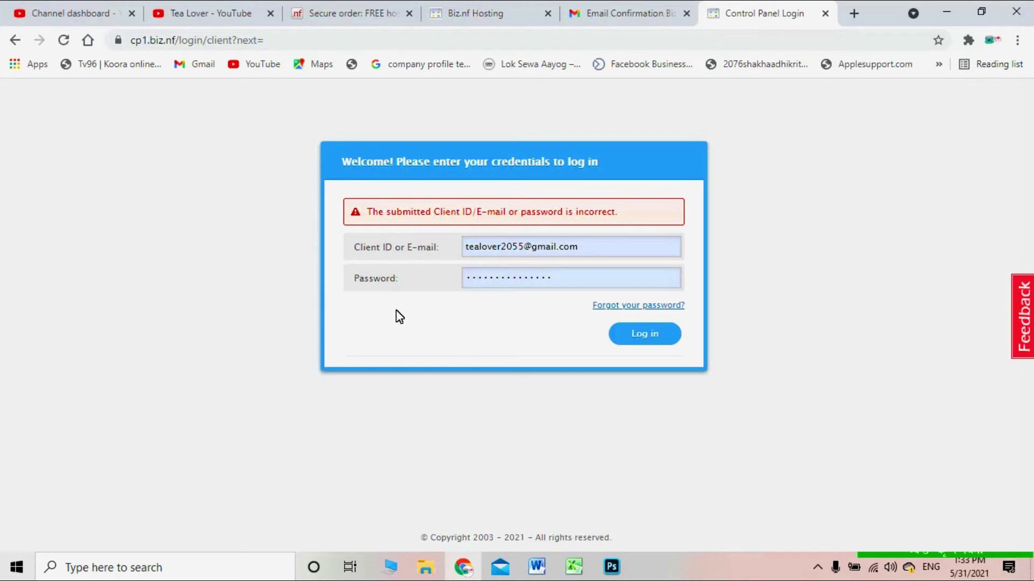
click(639, 336)
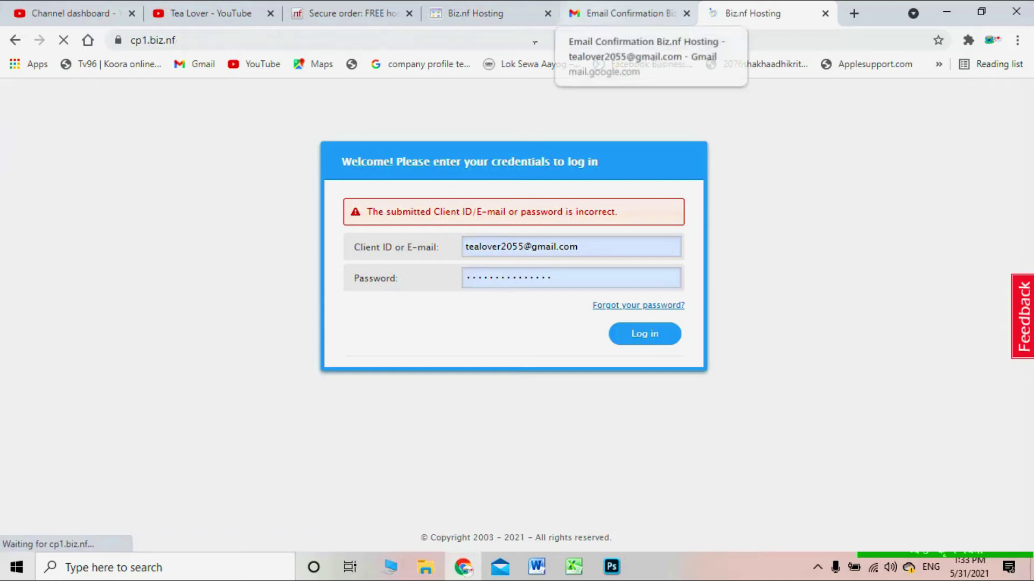
click(548, 13)
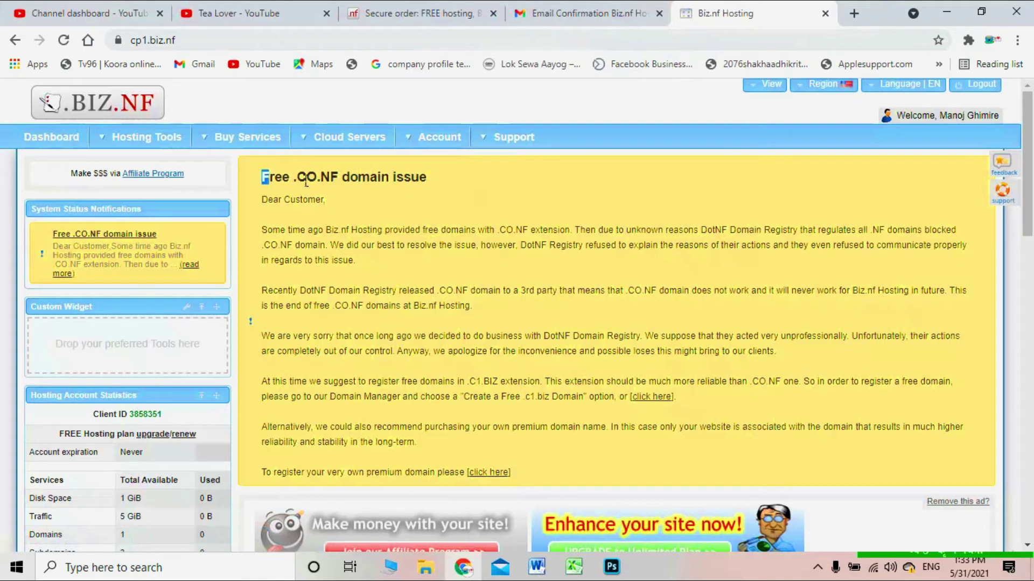
drag(262, 180, 434, 185)
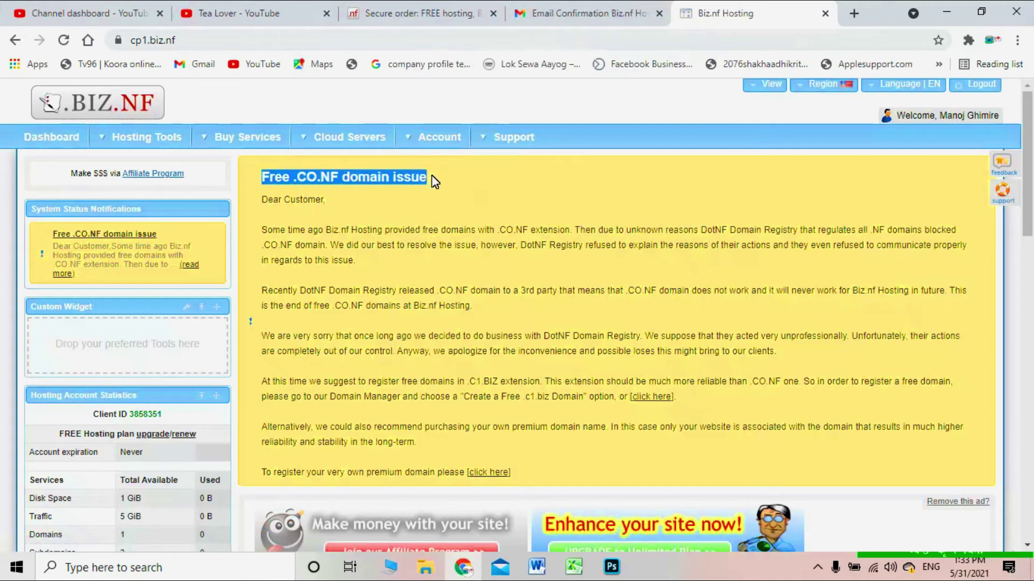
click(531, 174)
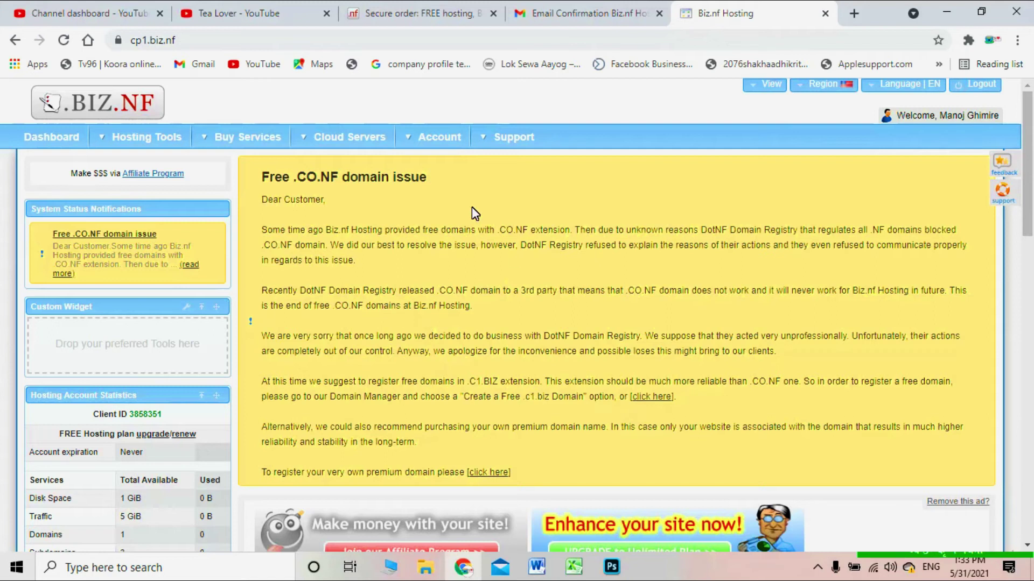
drag(263, 200, 413, 256)
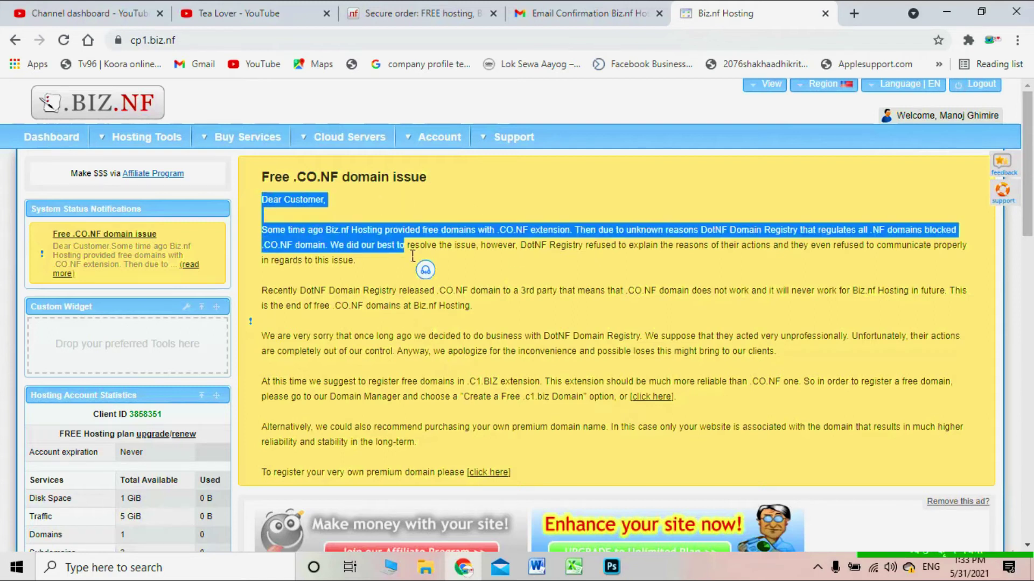
click(399, 251)
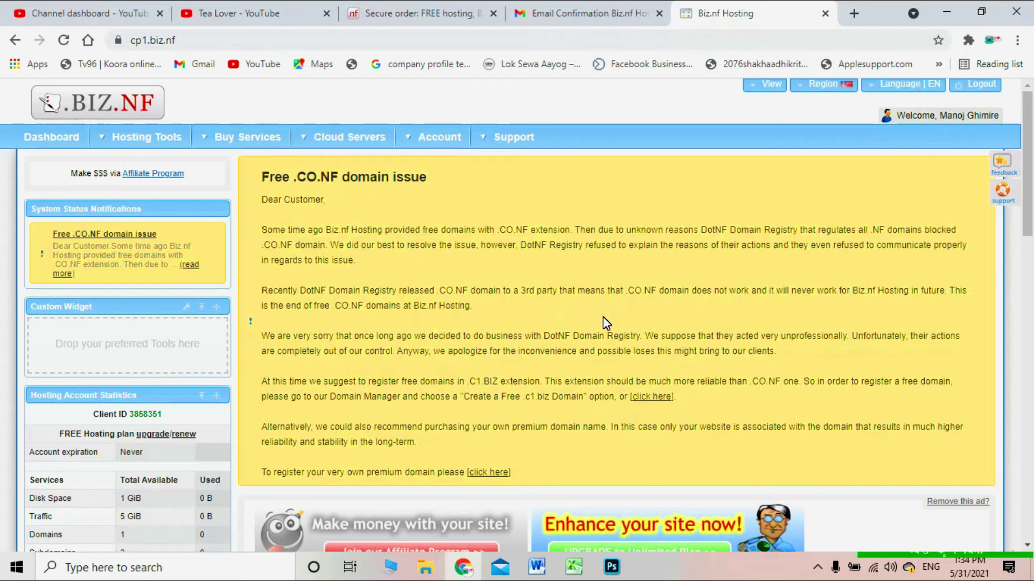
scroll(500, 296, down, 1)
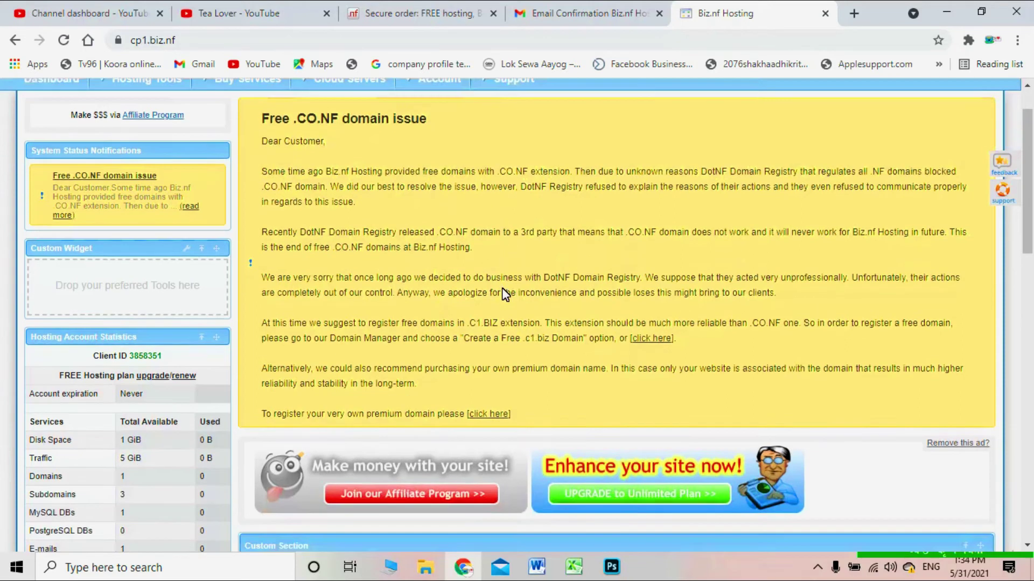